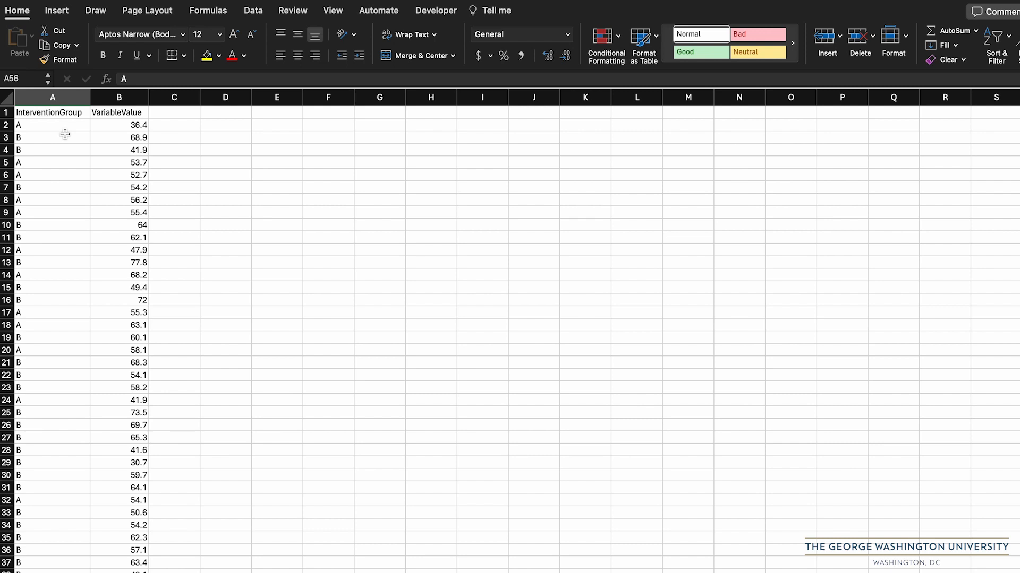
Copy the InterventionGroup and VariableValue columns, including their headers, from row 1 down to the last data row.
left_click(112, 115)
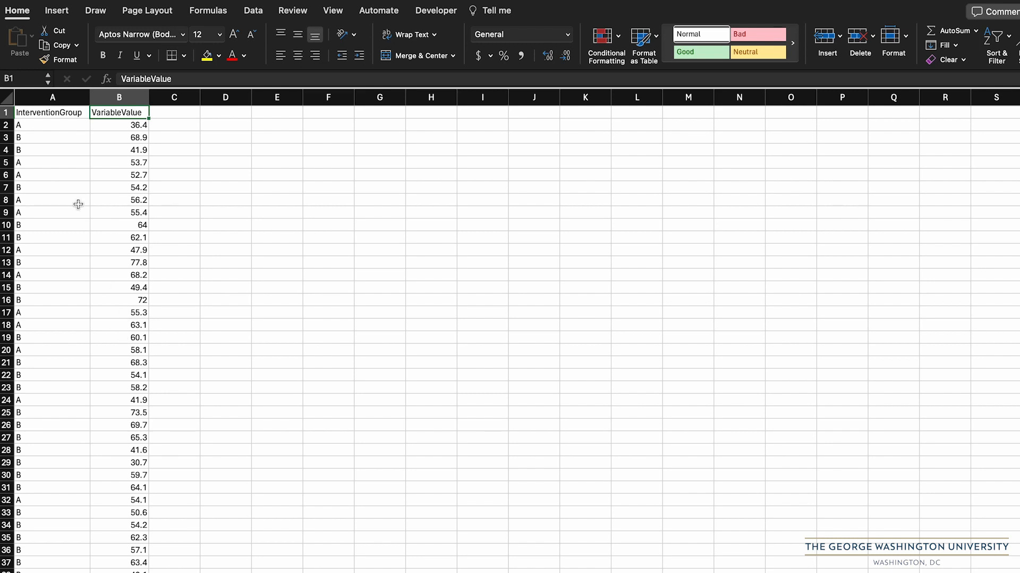
left_click(58, 116)
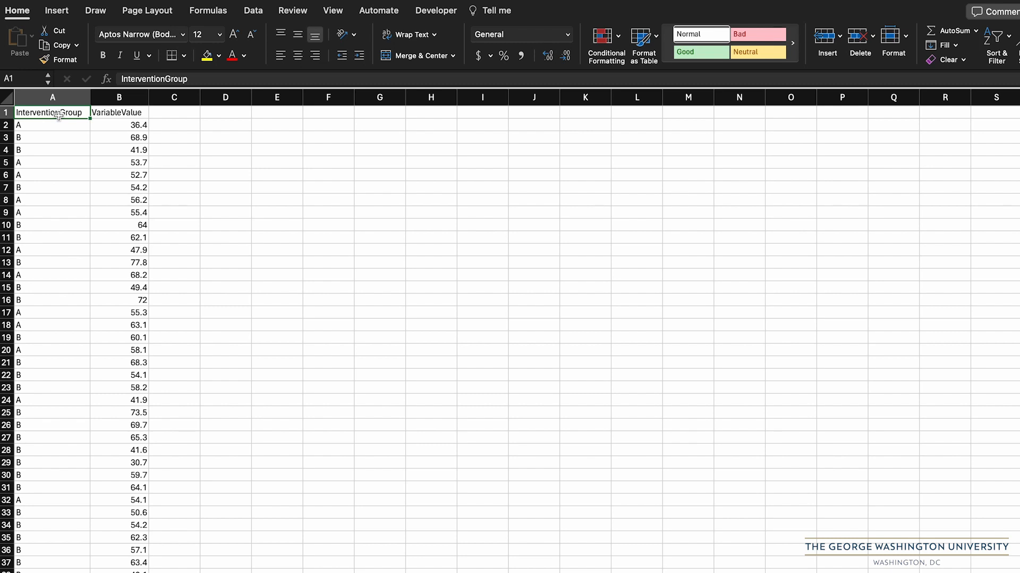
key("shift+Right")
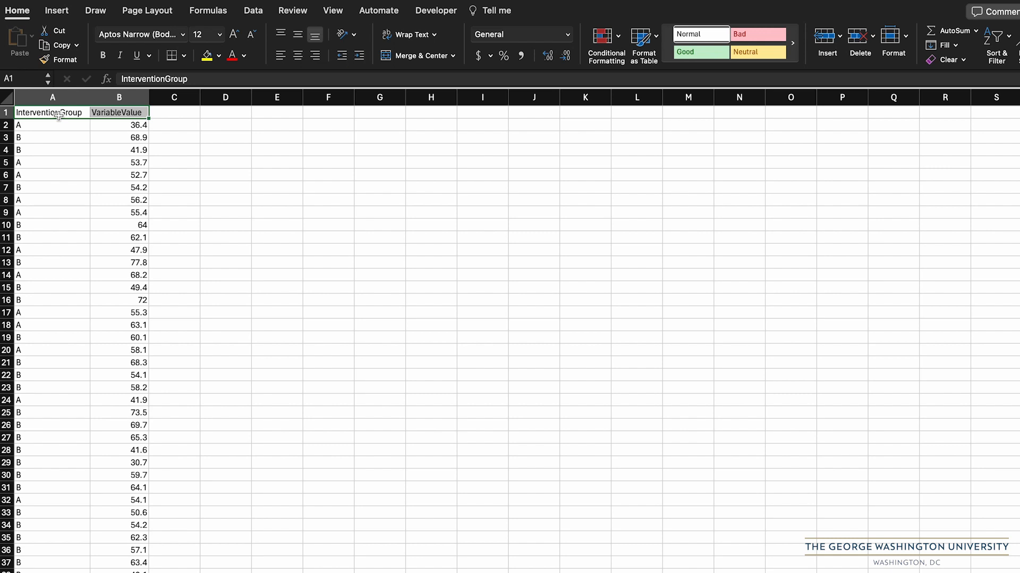
key("ctrl+shift+Down")
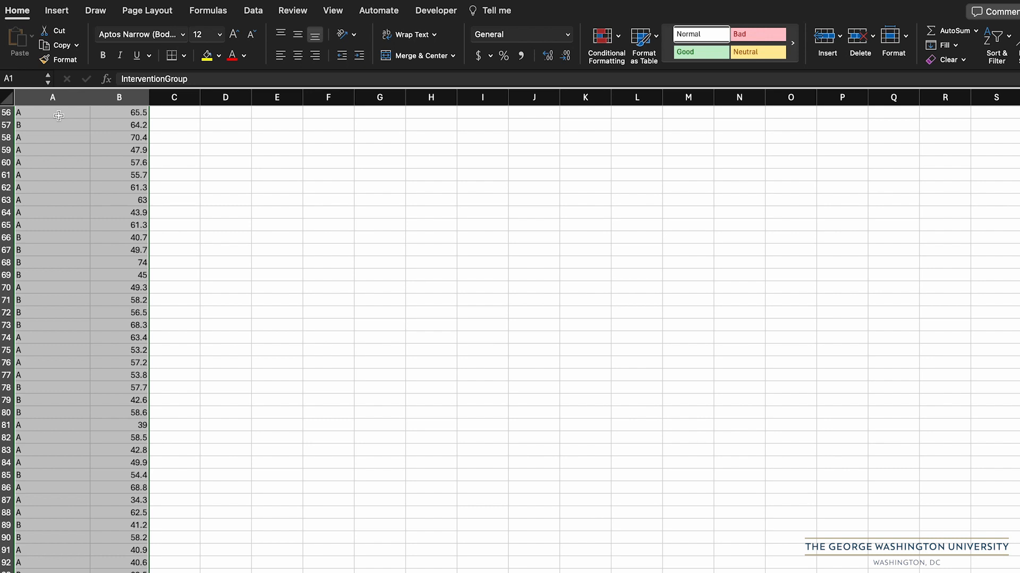
scroll(58, 115, "up", 15)
key("super+c")
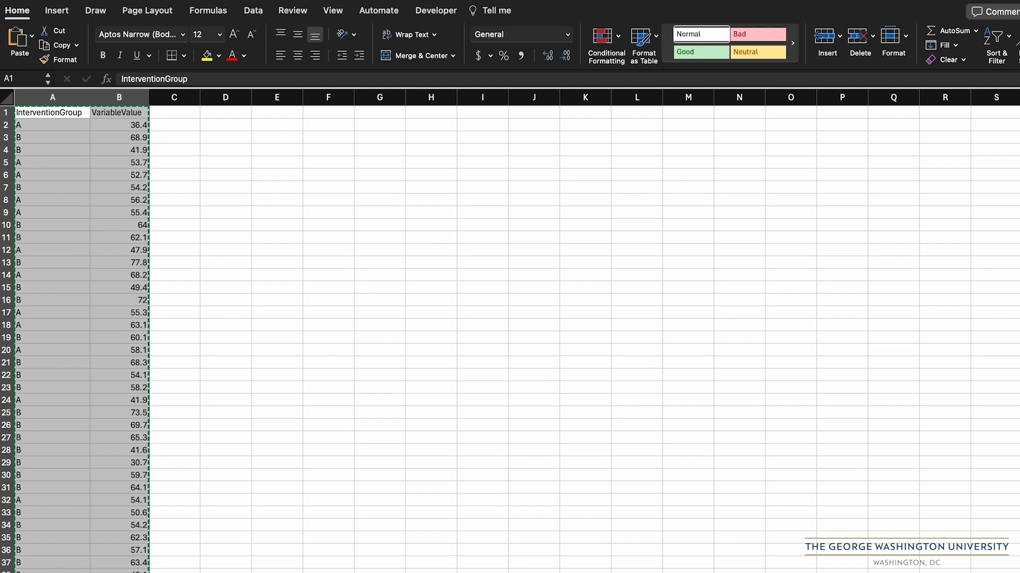
Add a new worksheet and paste the copied data as values only, starting in cell A1.
key("super+n")
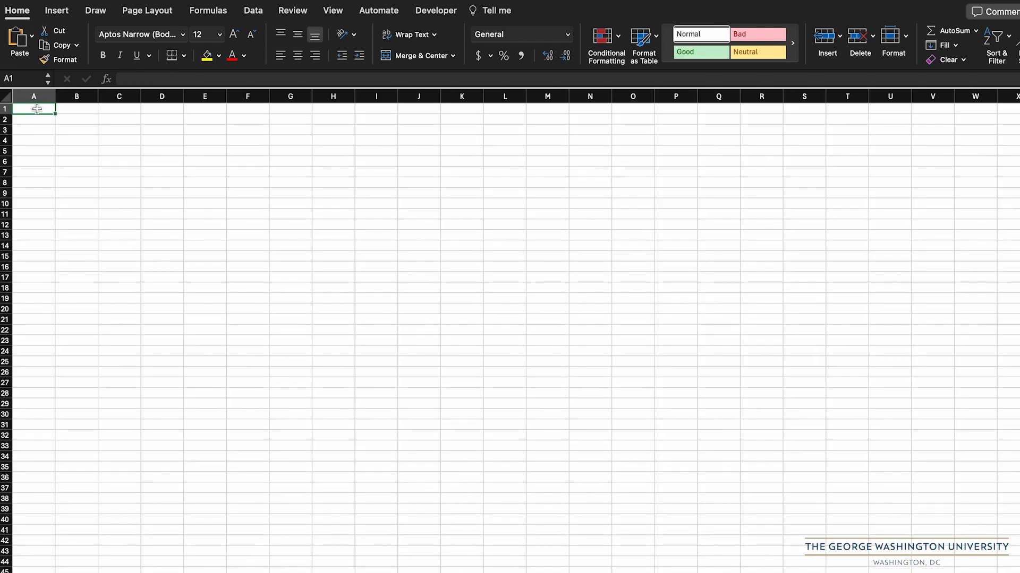
left_click(32, 41)
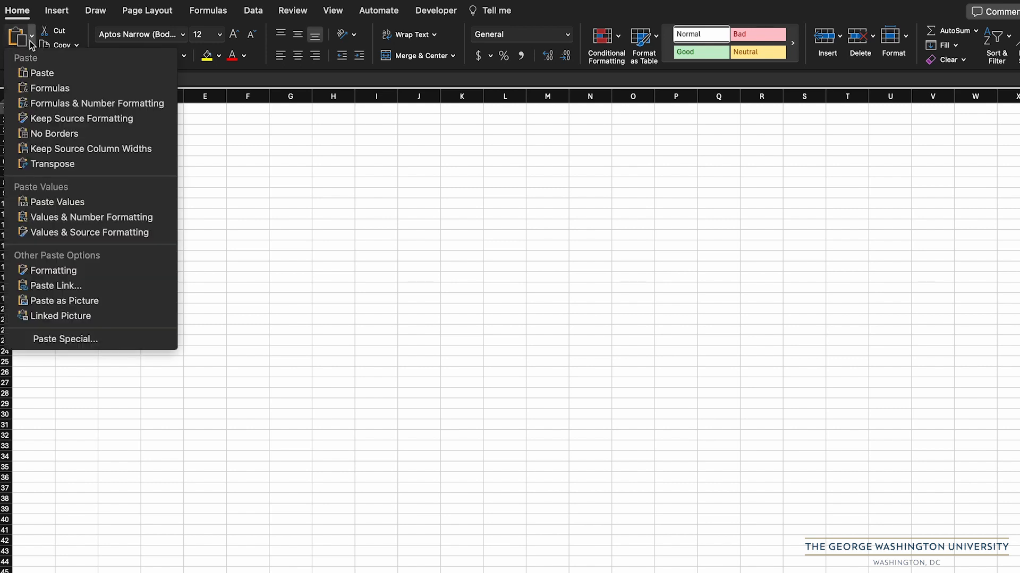
left_click(48, 202)
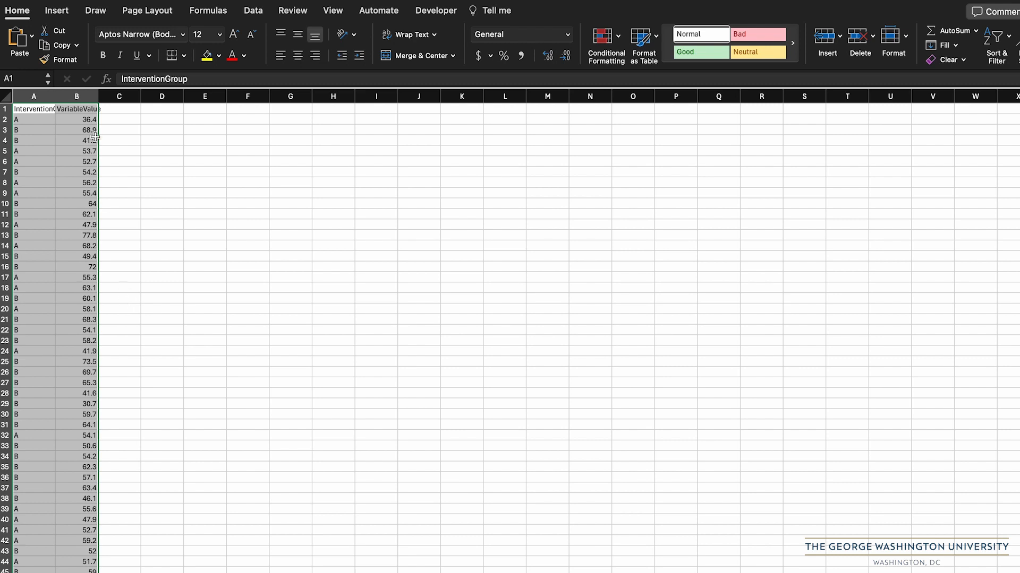
Convert the pasted range A1:B96 into a table that has headers.
left_click(64, 14)
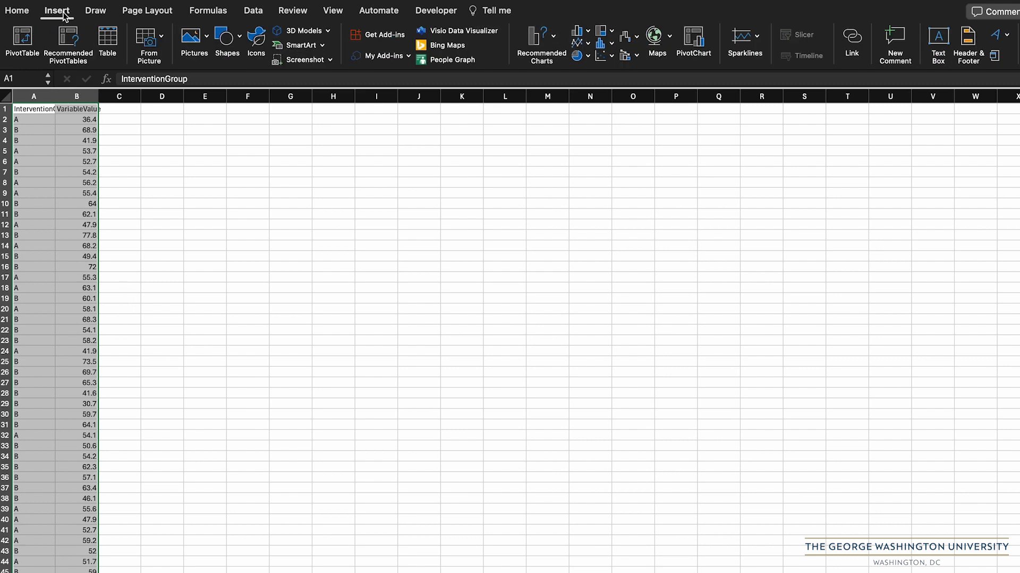
left_click(108, 42)
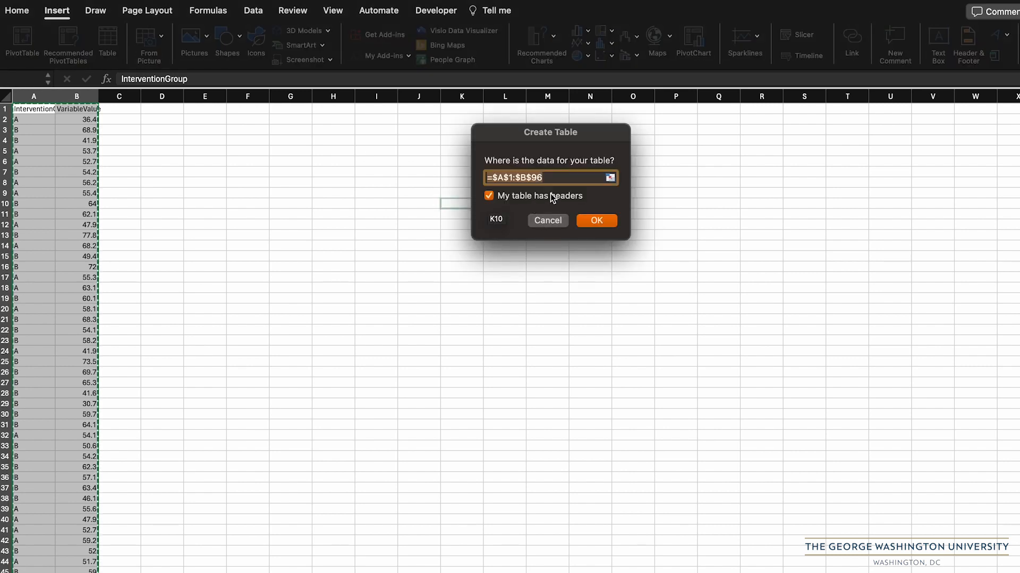
left_click(595, 221)
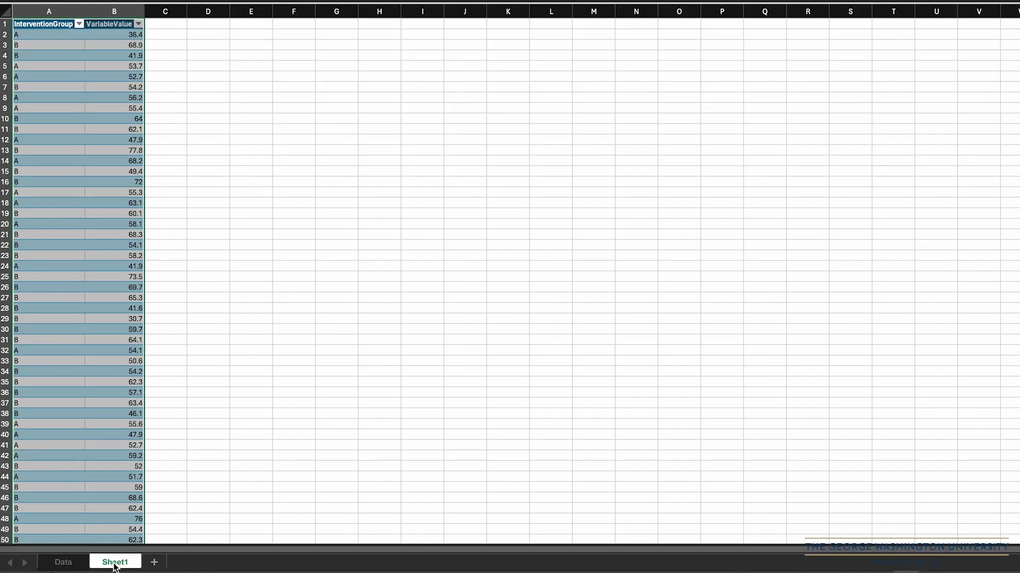
Rename the sheet holding the new table as Copy.
double_click(113, 565)
type("Copy")
key("Return")
left_click(195, 433)
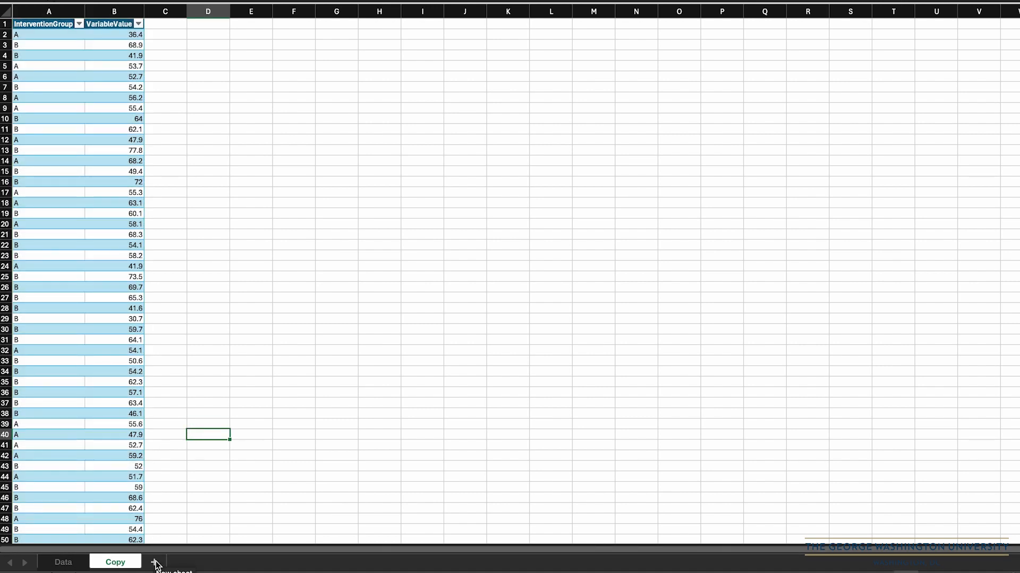
Add another worksheet after the Copy sheet and name it Test.
left_click(154, 562)
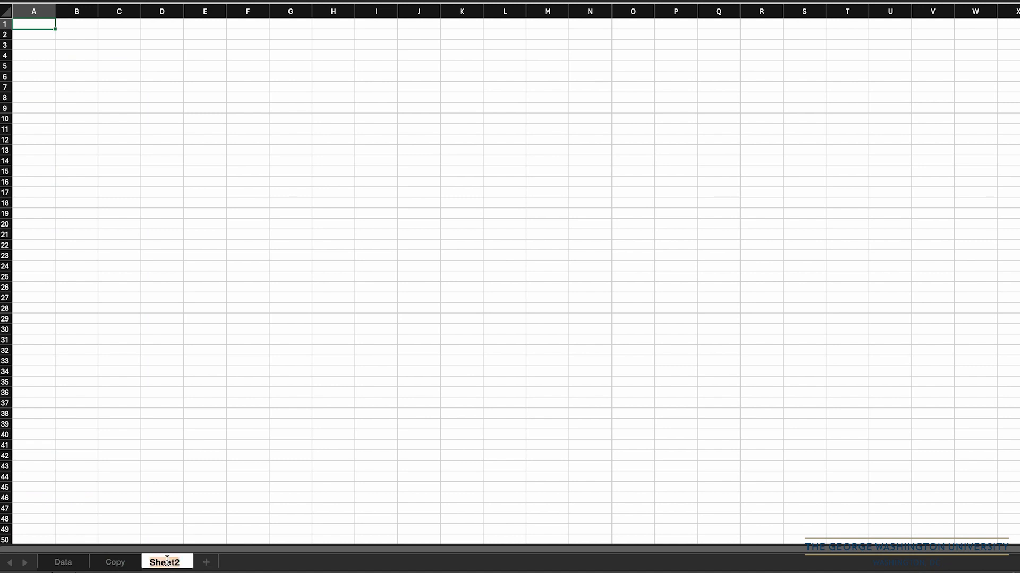
type("Test")
key("Return")
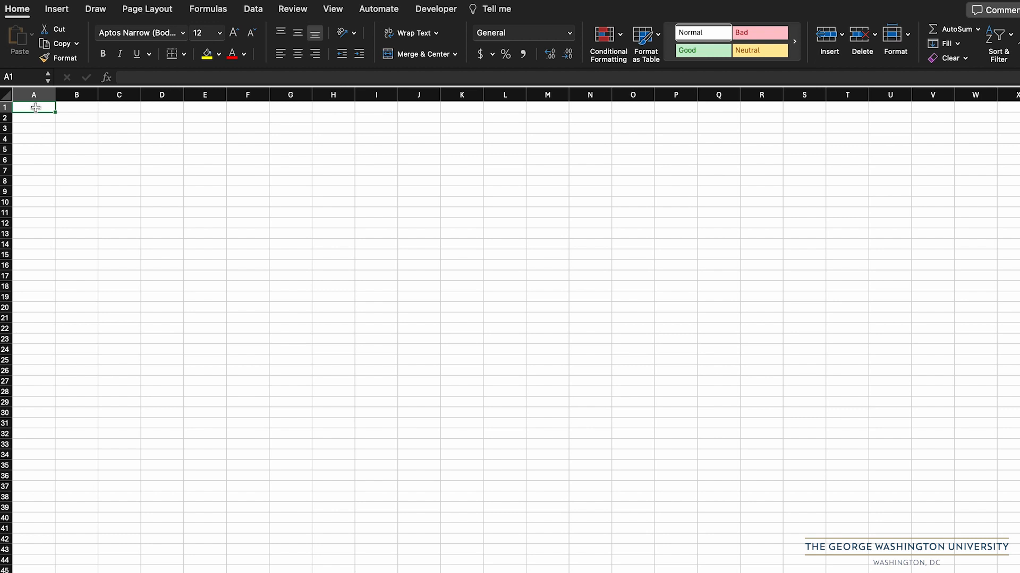
Enter the column headings A in cell A1 and B in cell B1 of the Test sheet.
type("A")
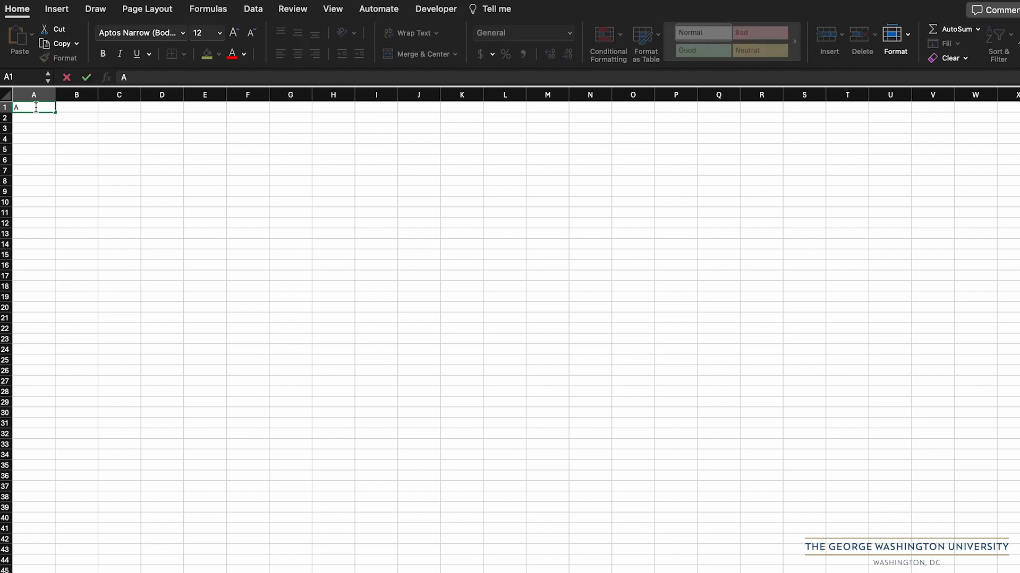
key("Tab")
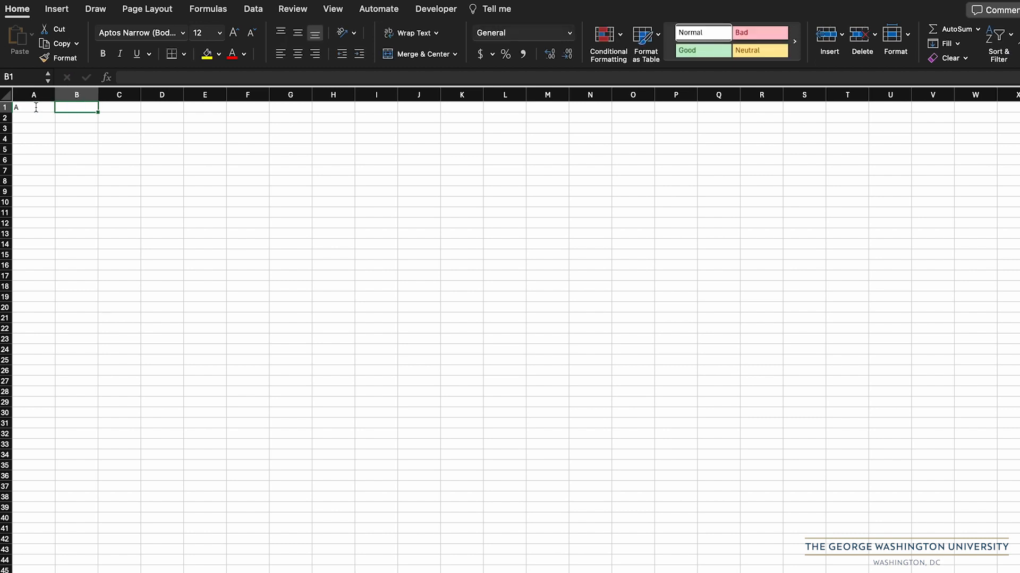
type("B")
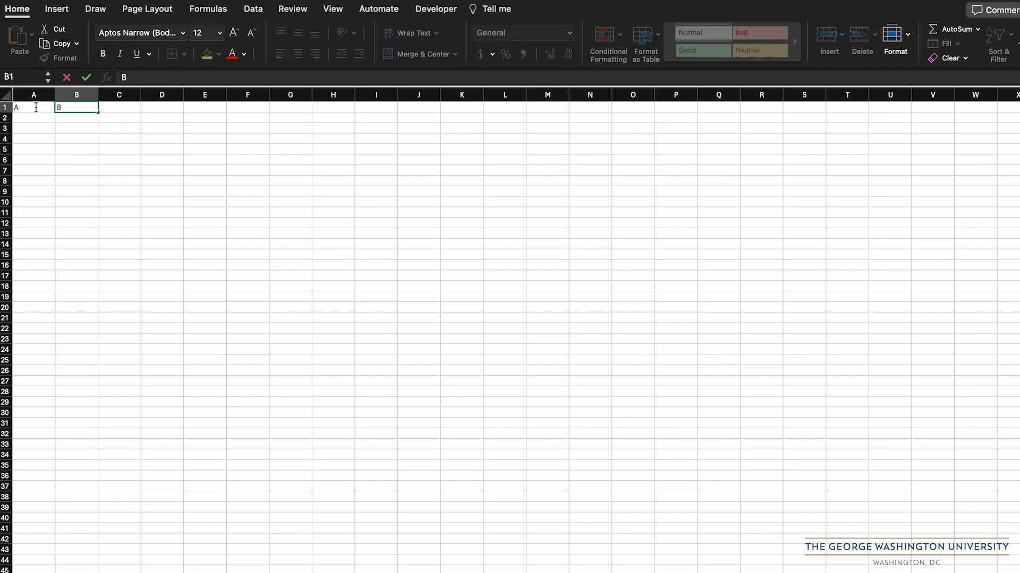
key("Return")
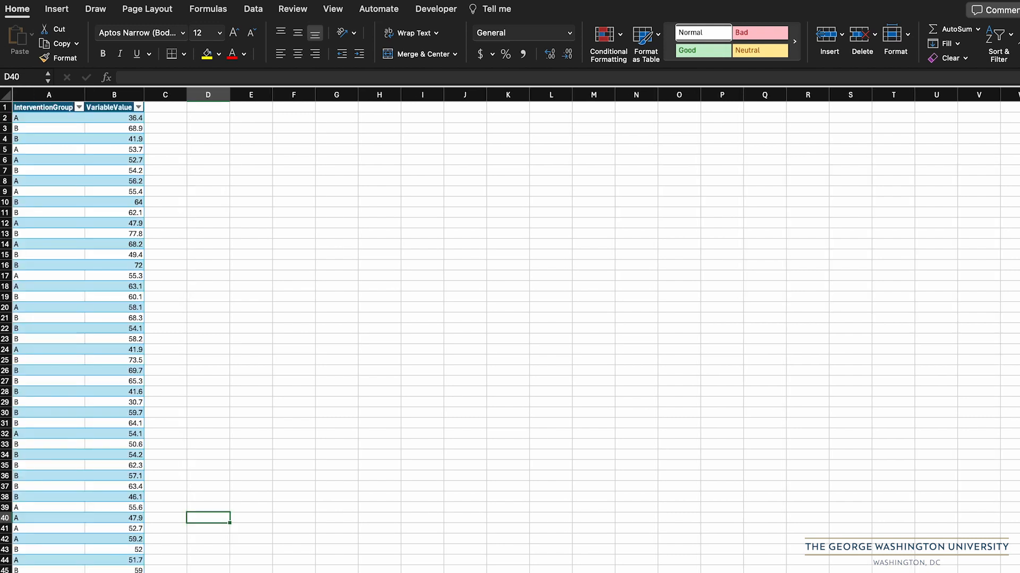
On the Copy sheet, filter the table's InterventionGroup column to show only group A.
left_click(95, 181)
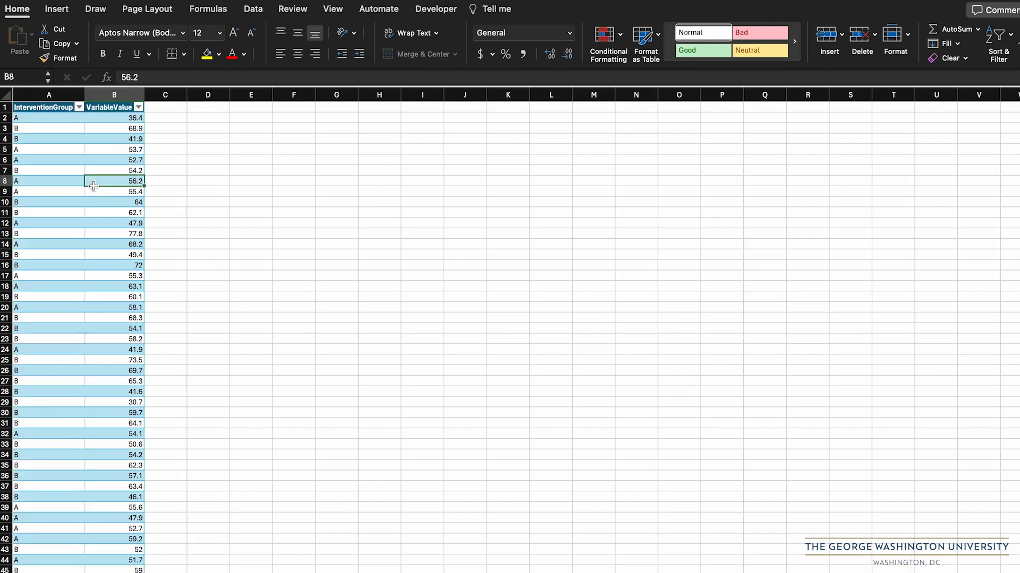
left_click(79, 108)
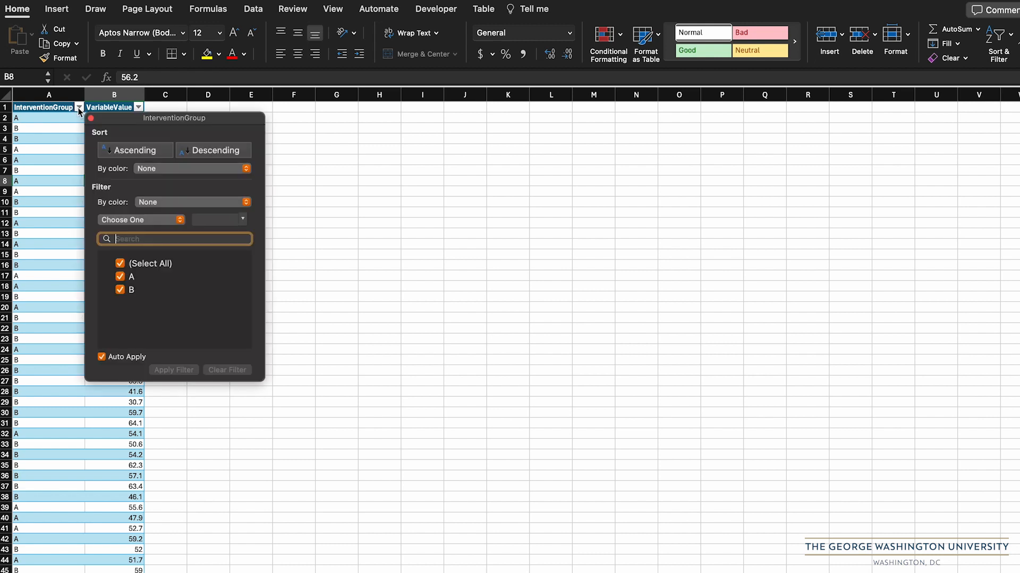
left_click(121, 290)
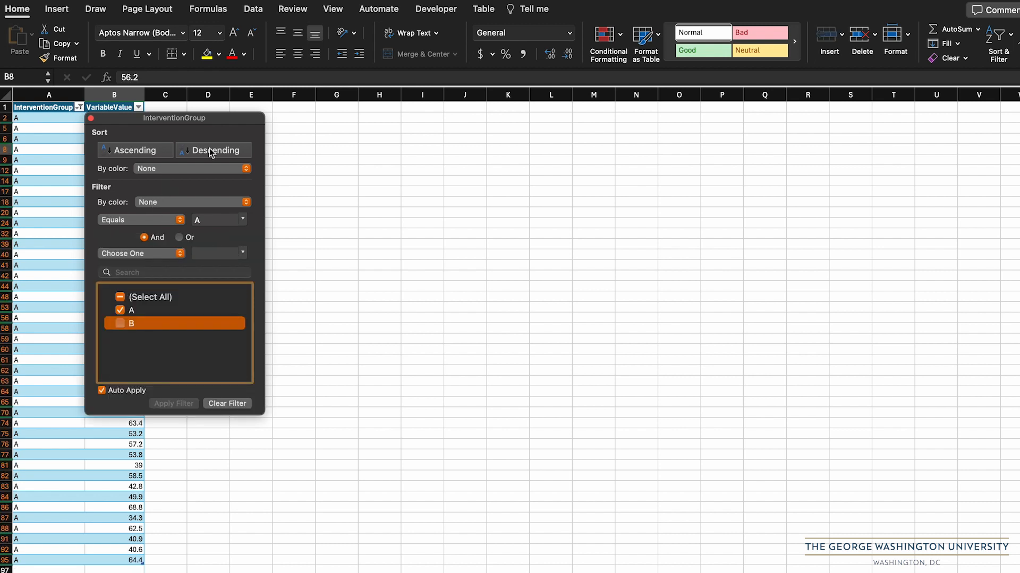
left_click(91, 118)
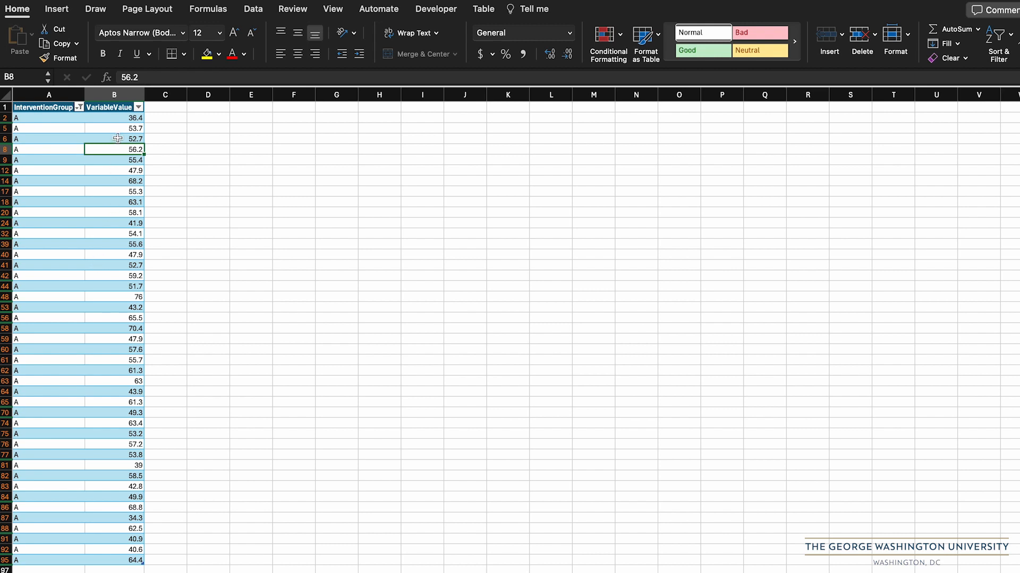
Copy the filtered group A entries of VariableValue and paste them as values into the Test sheet starting in cell A2.
left_click(115, 118)
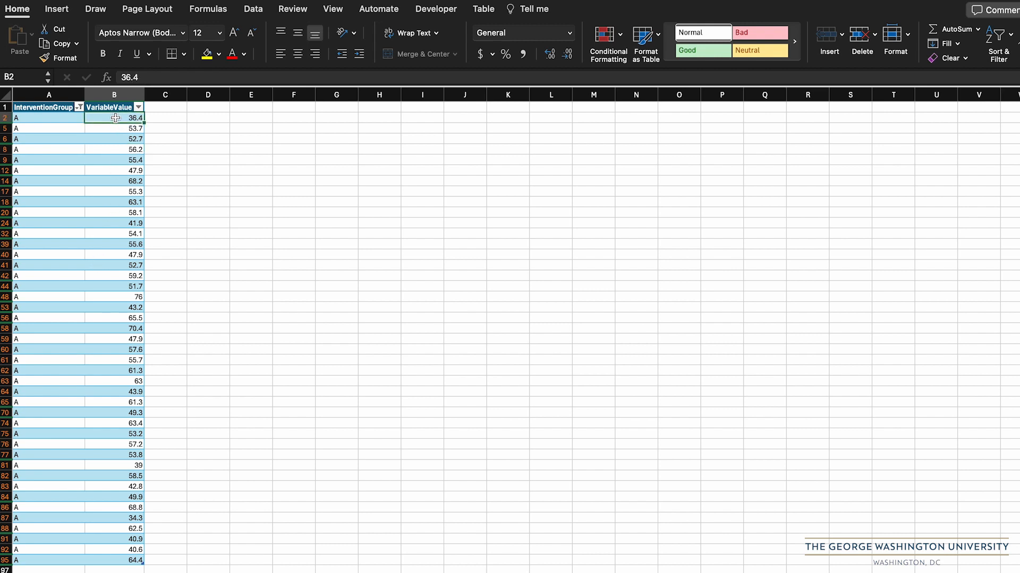
key("ctrl+shift+Down")
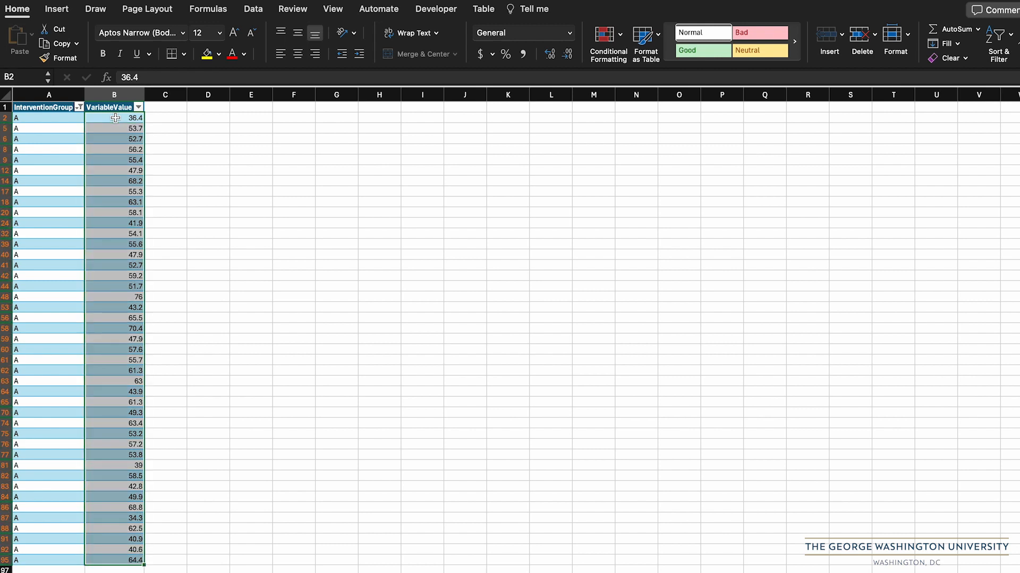
key("super+c")
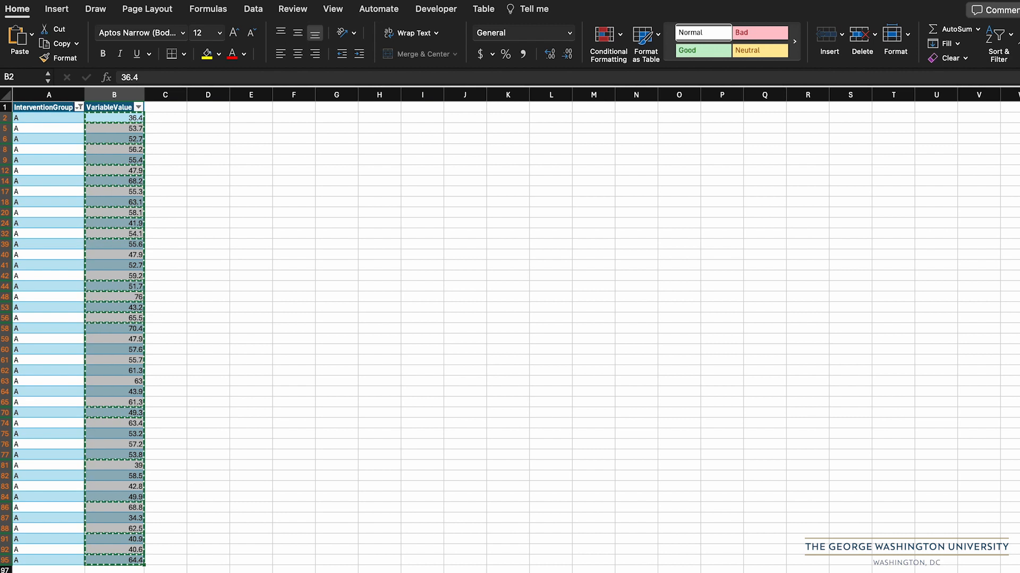
left_click(183, 572)
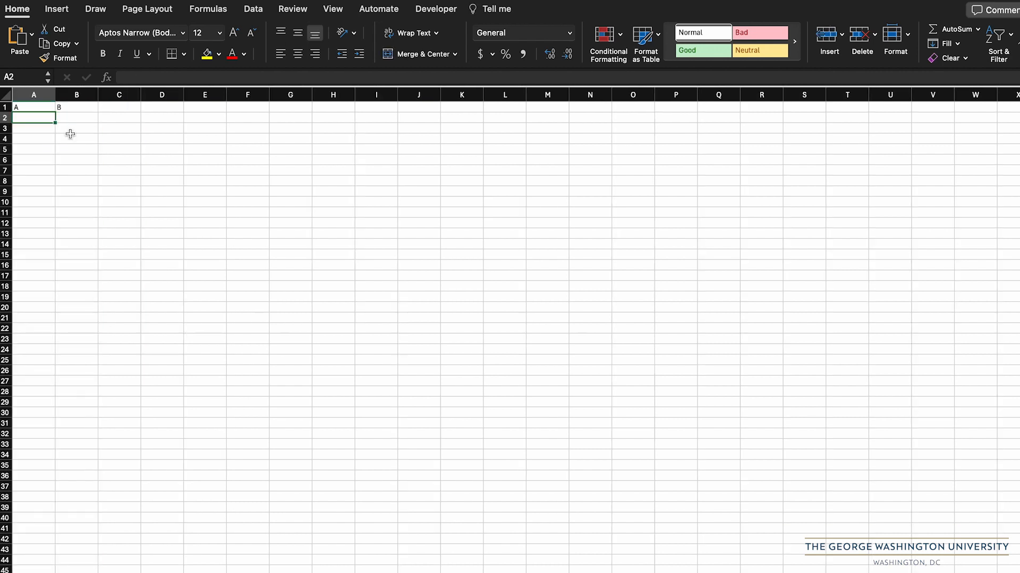
left_click(32, 35)
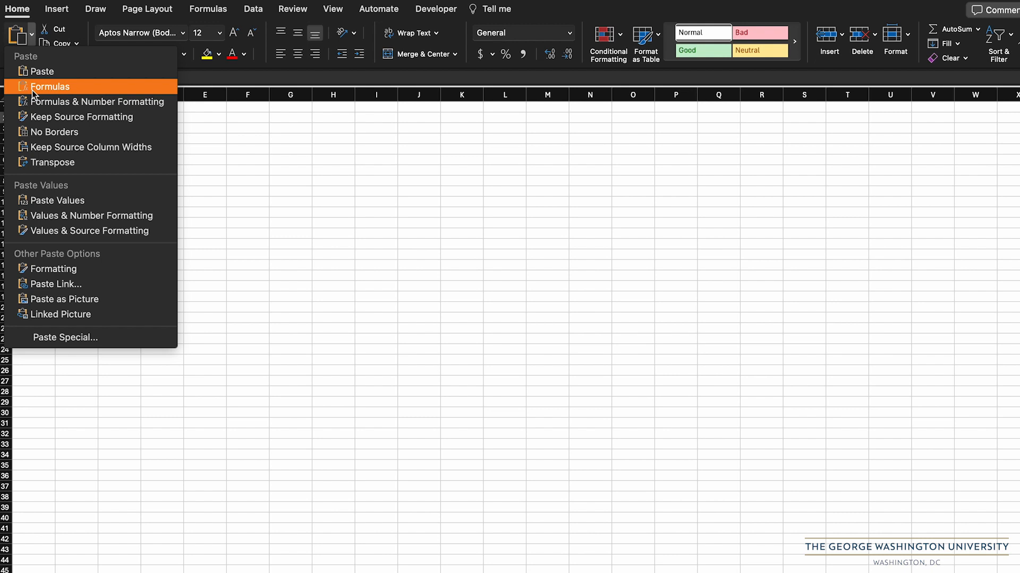
left_click(42, 201)
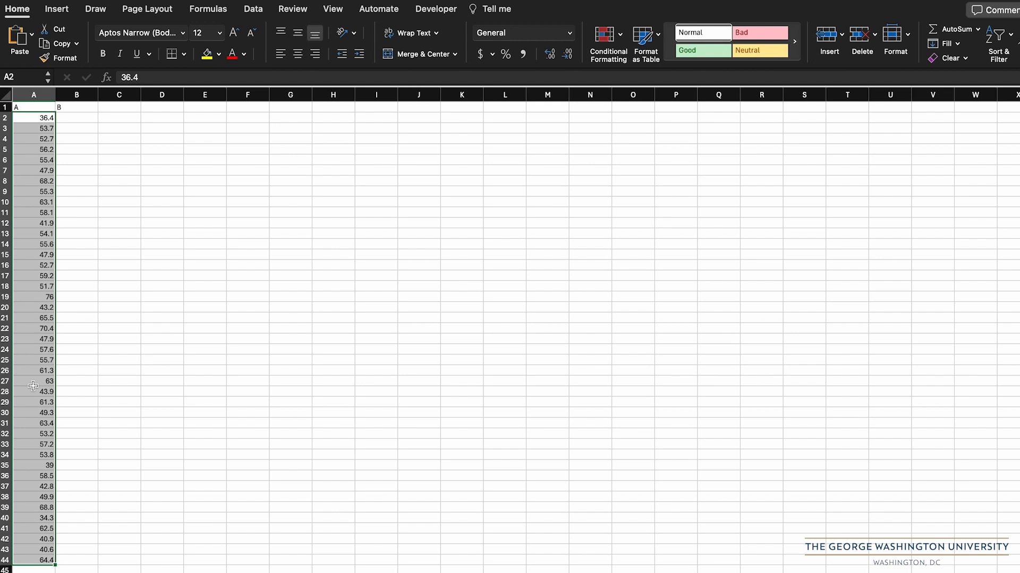
Return to the Copy sheet and change the InterventionGroup filter to show only group B.
left_click(154, 393)
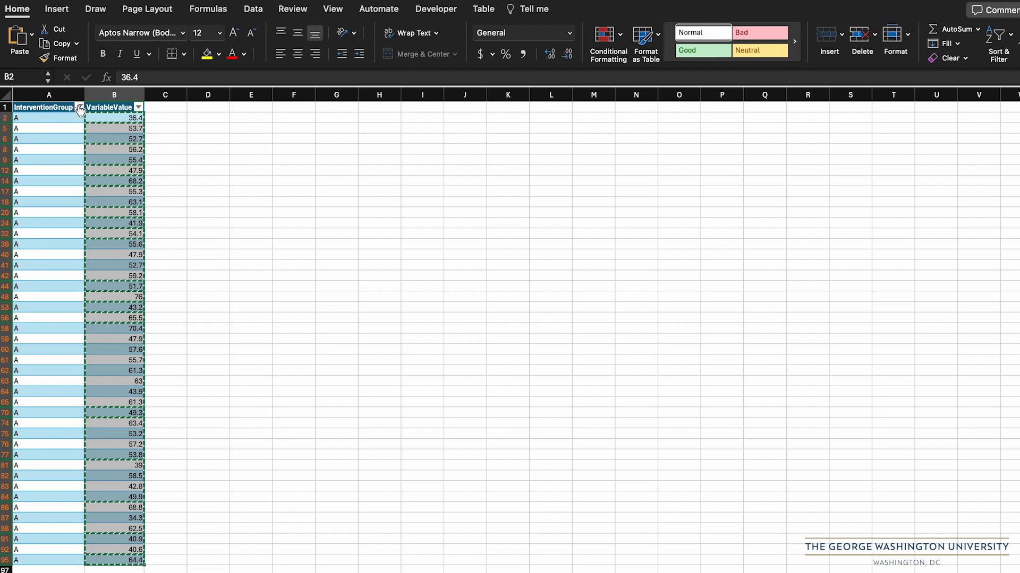
left_click(79, 108)
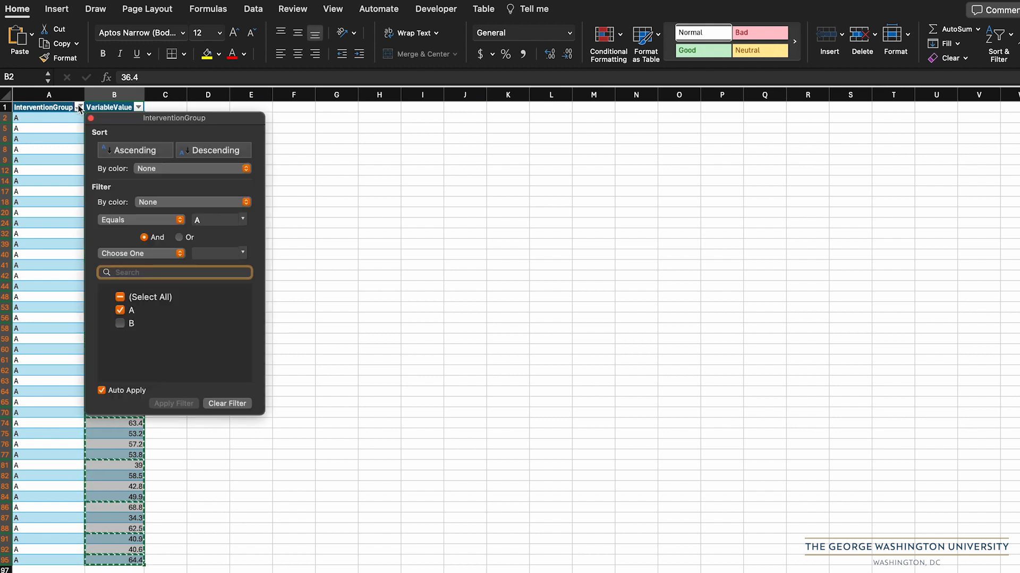
left_click(121, 323)
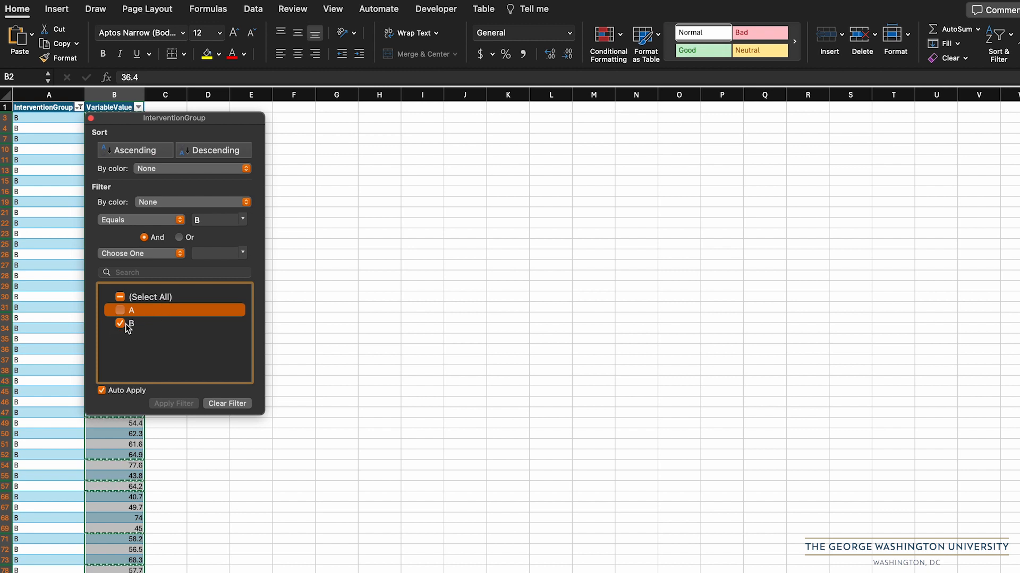
left_click(325, 266)
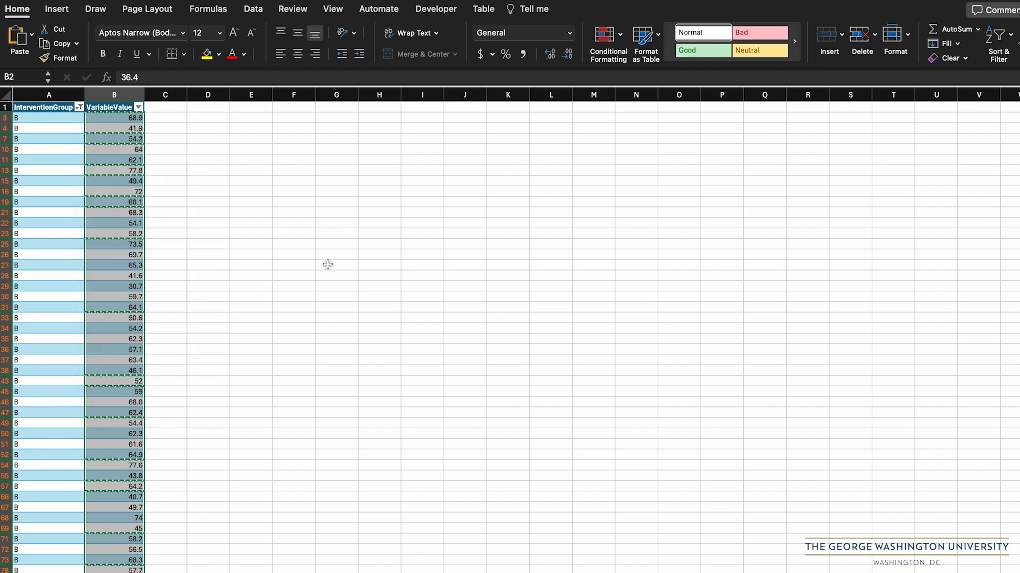
Copy the filtered group B entries of VariableValue and paste them as values into the Test sheet starting in cell B2.
left_click(128, 117)
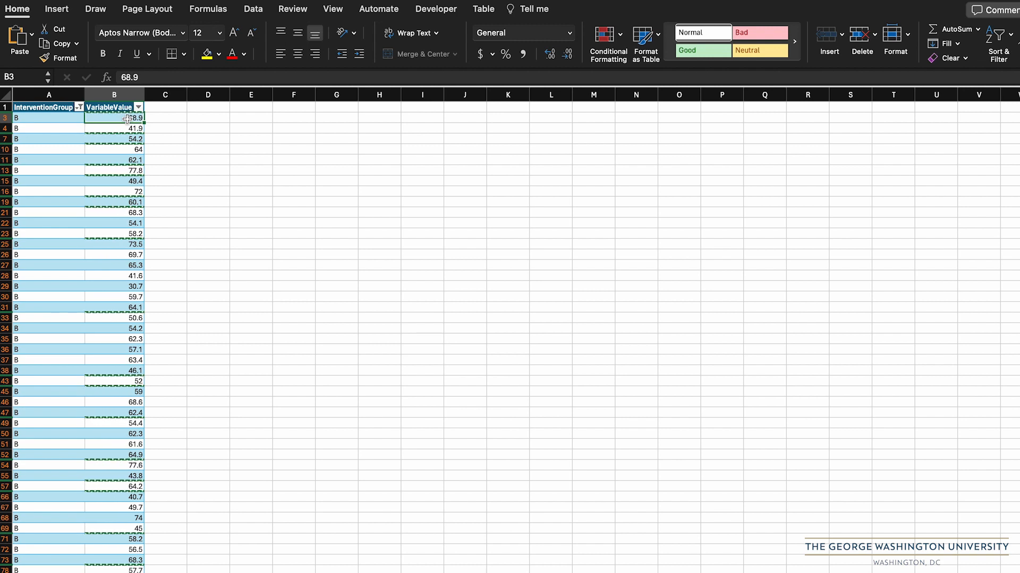
key("super+shift+Down")
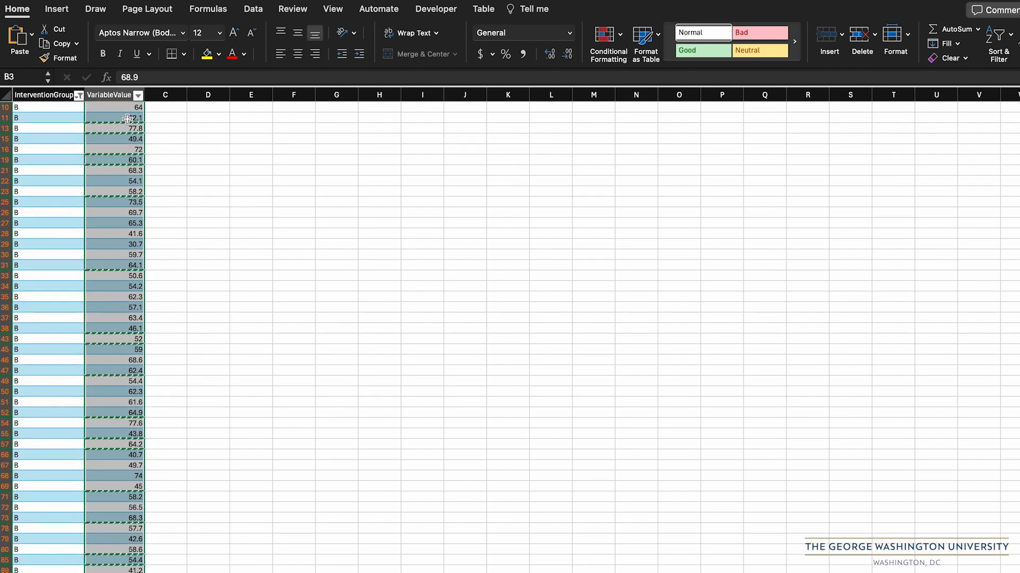
scroll(190, 382, "up", 2)
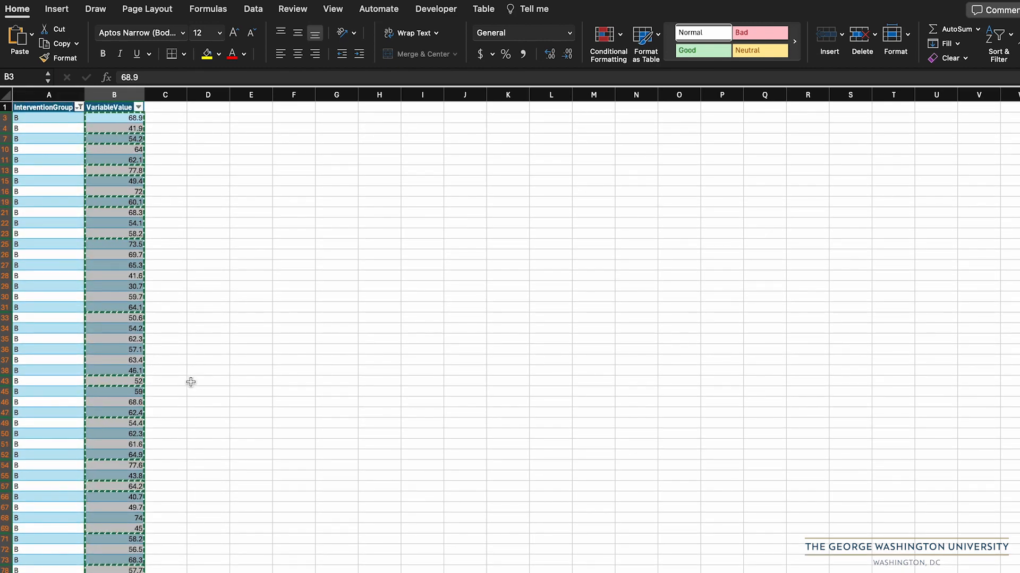
left_click(130, 572)
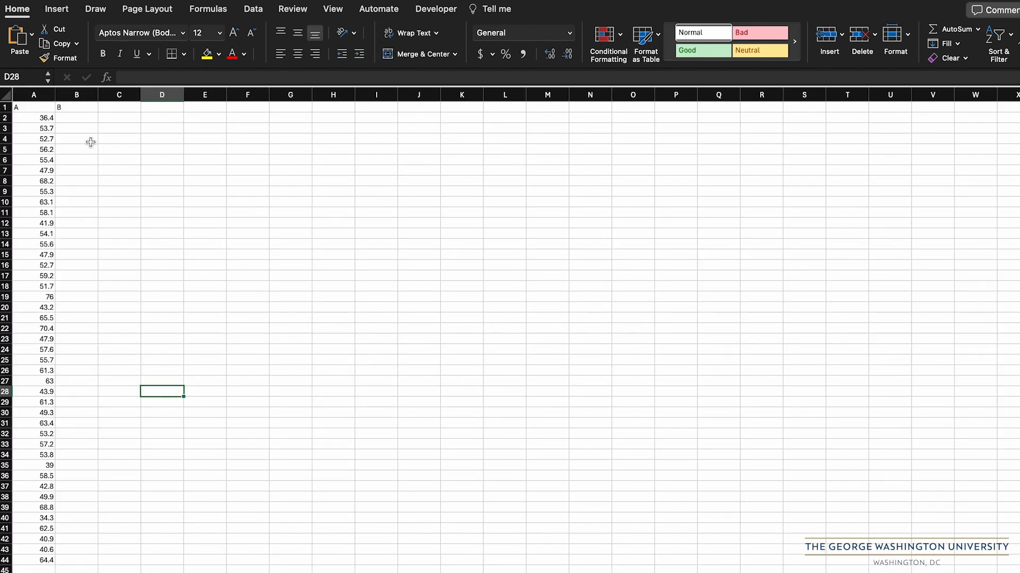
left_click(84, 122)
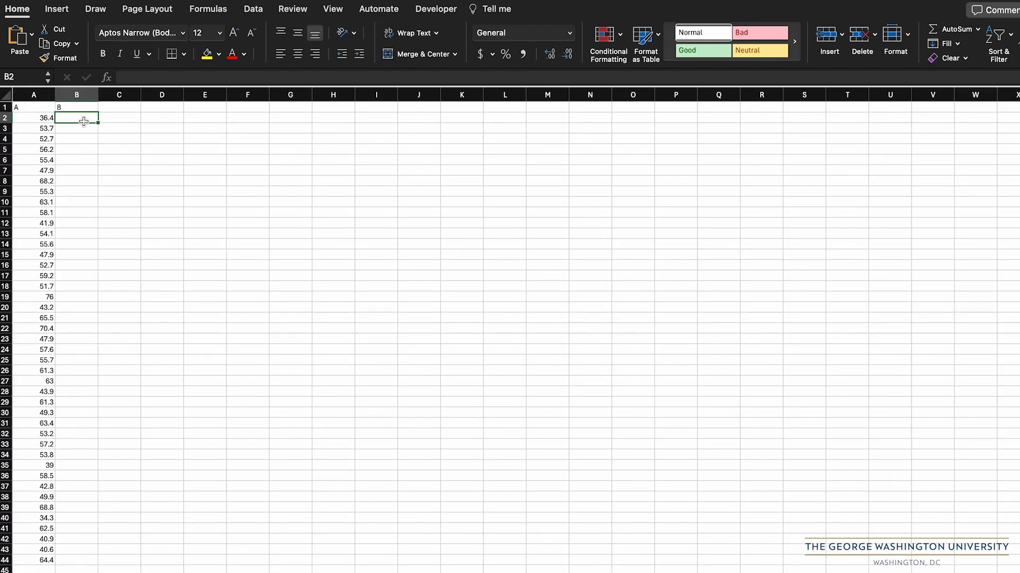
left_click(32, 34)
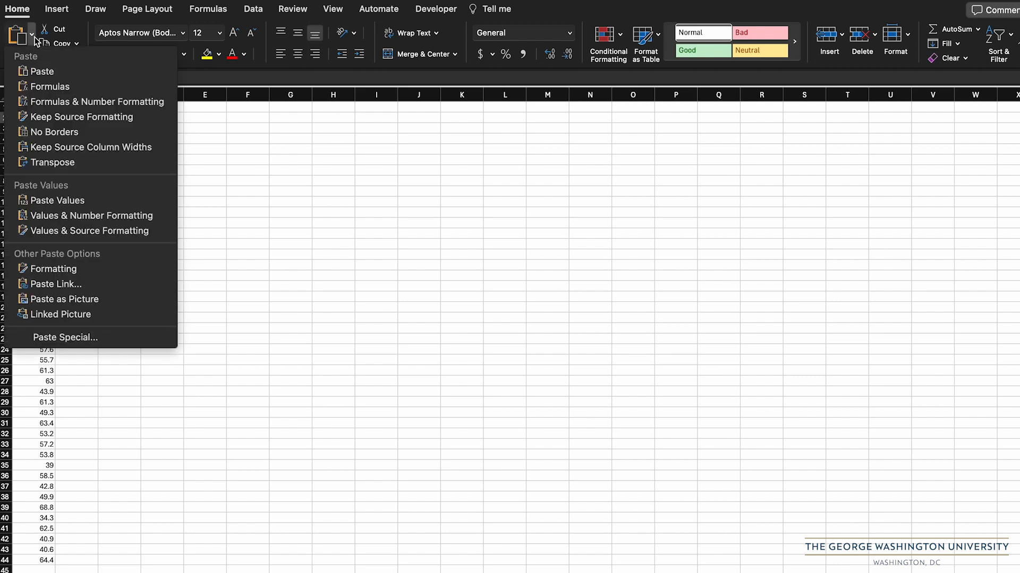
left_click(55, 199)
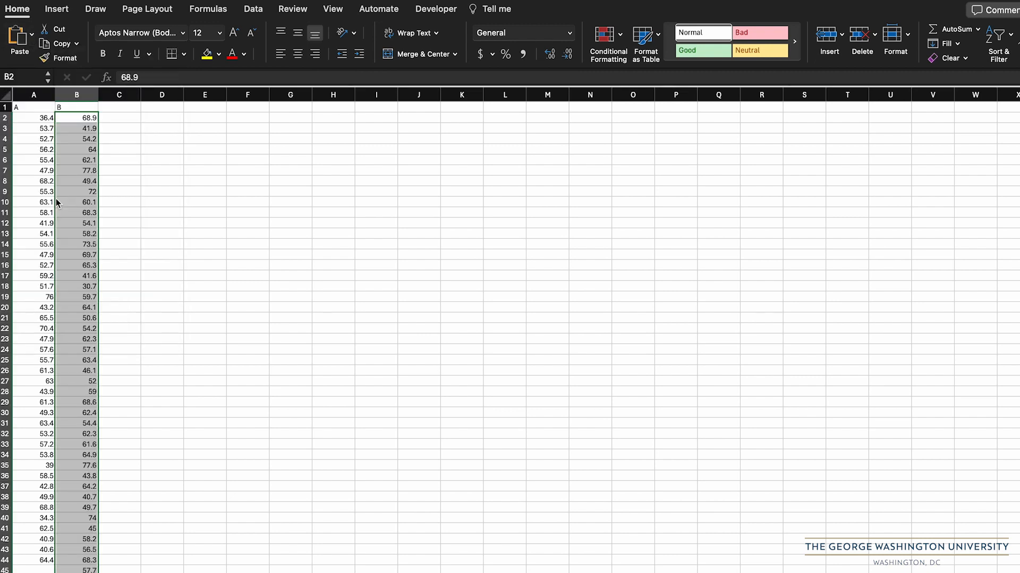
Review the group A and group B values on the Test sheet down to the last filled row of each column.
left_click(42, 193)
scroll(42, 194, "down", 5)
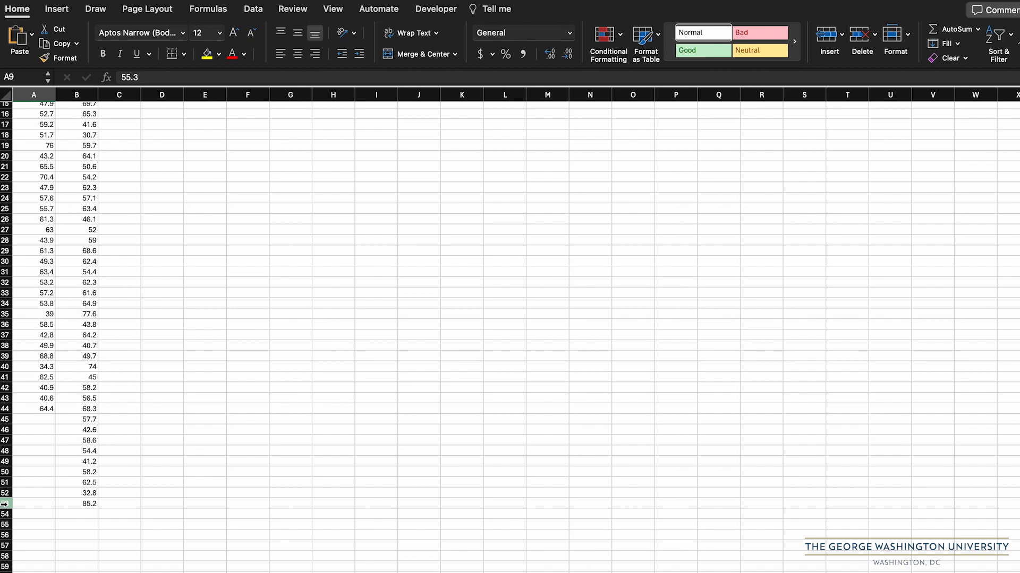
scroll(60, 456, "up", 5)
scroll(60, 456, "down", 1)
scroll(60, 455, "up", 1)
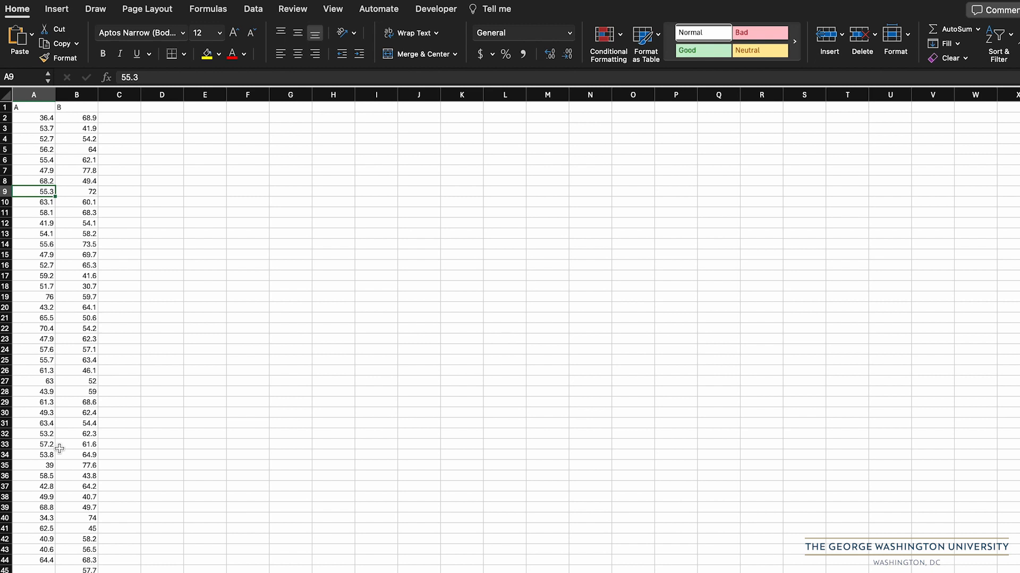
left_click(80, 350)
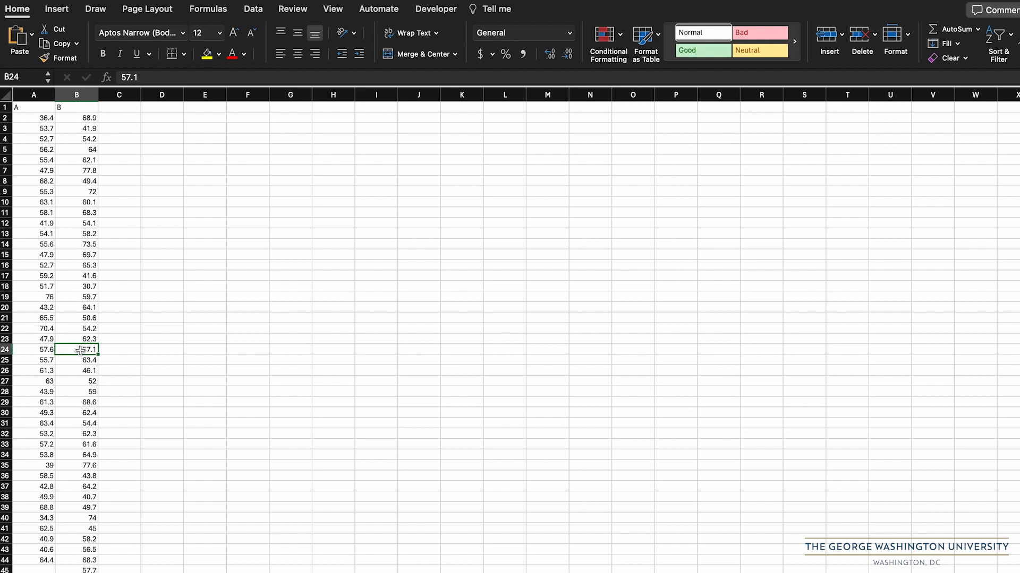
left_click(47, 240)
left_click(59, 171)
Run Analyze Data on the columns A and B and insert the suggested charts Frequency of 'A' and Frequency of 'B'.
left_click(44, 158)
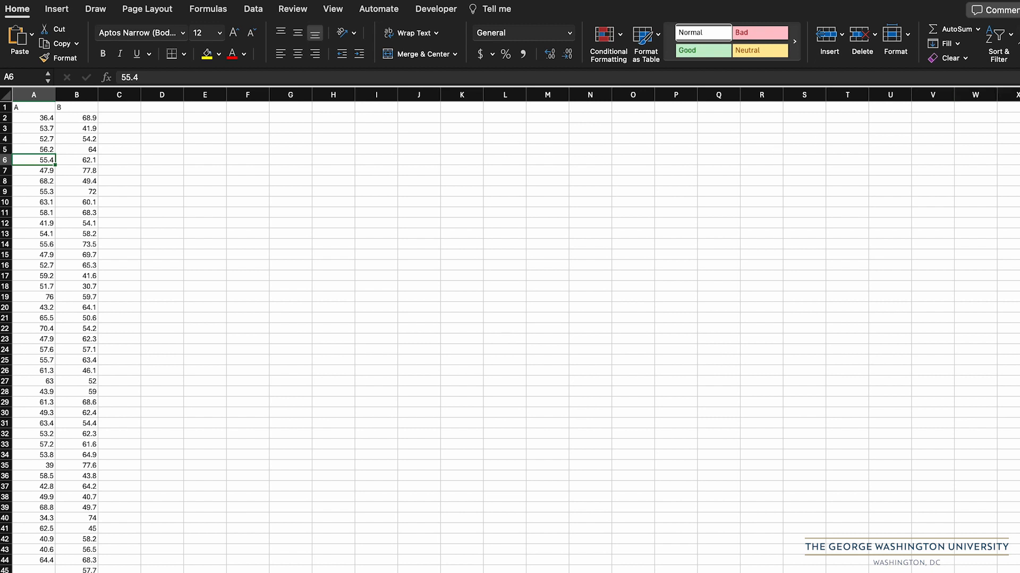
left_click(1018, 43)
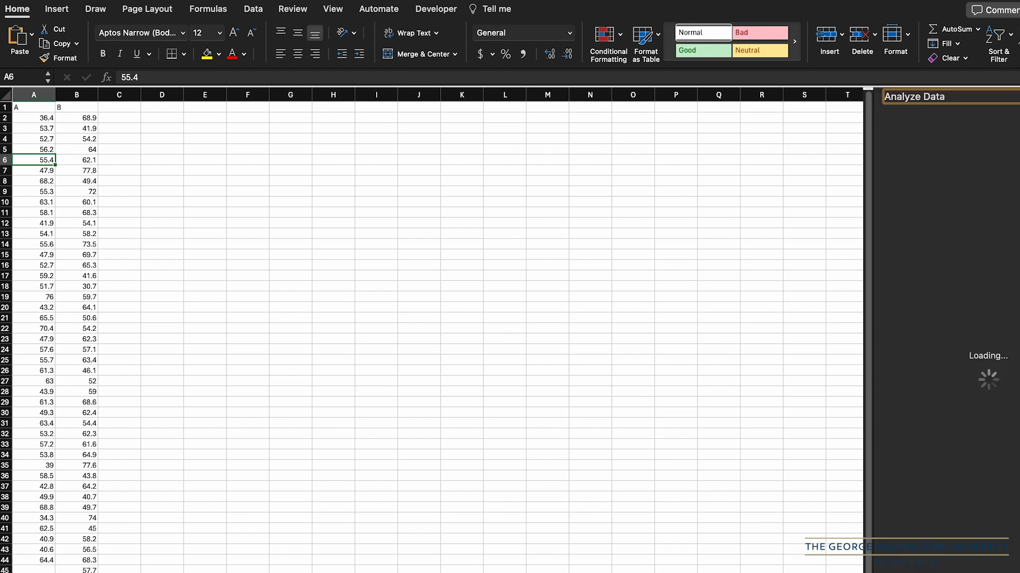
scroll(1014, 218, "down", 3)
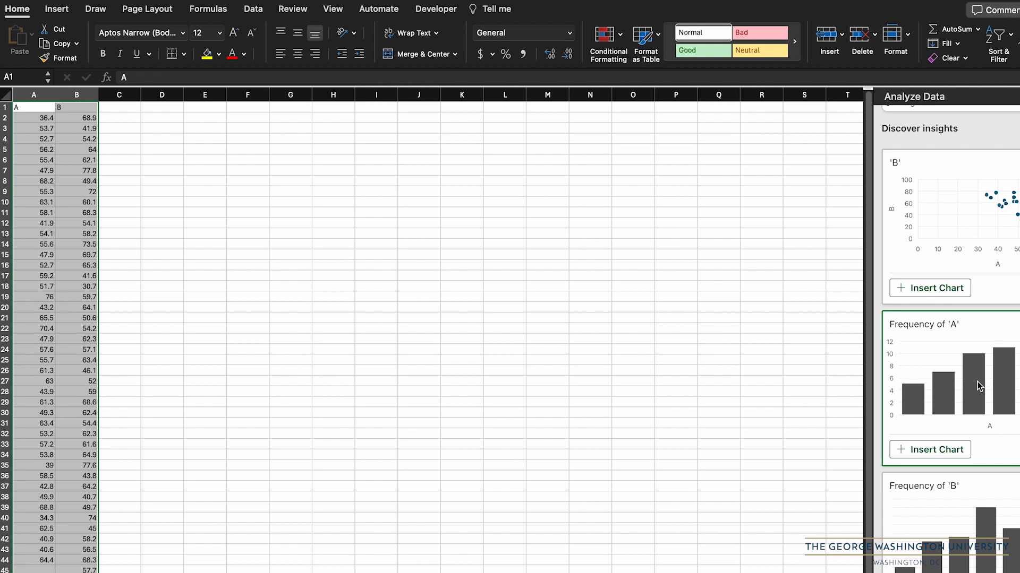
left_click(941, 449)
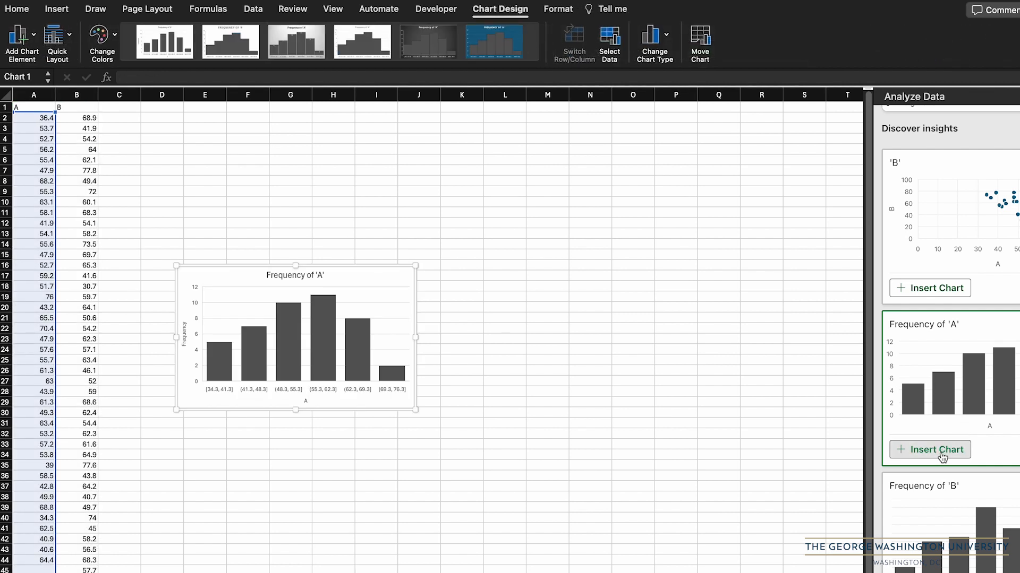
left_click(937, 572)
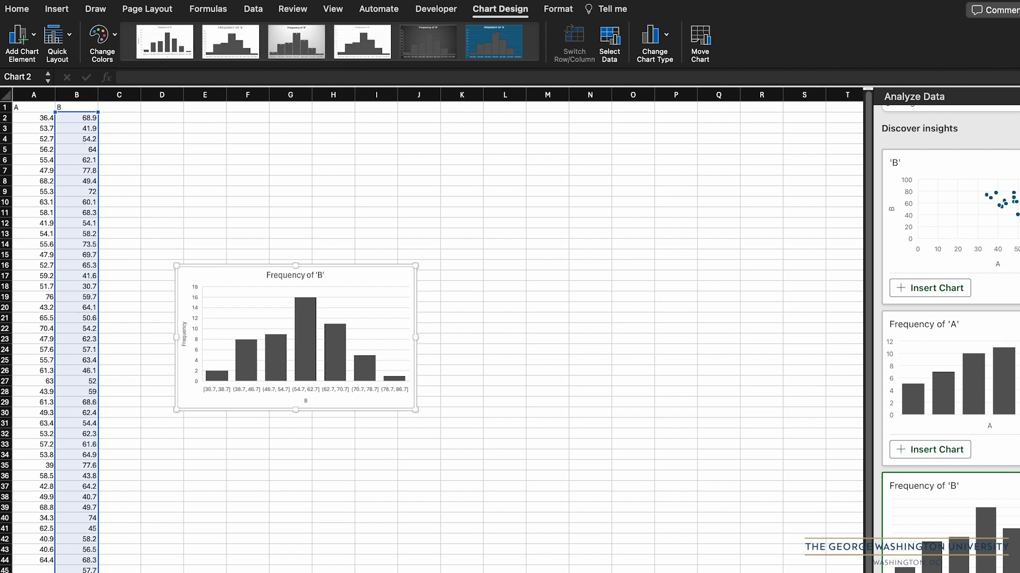
Separate the overlapping histograms beside the data, placing the Frequency of 'A' chart directly above the Frequency of 'B' chart.
left_click(333, 308)
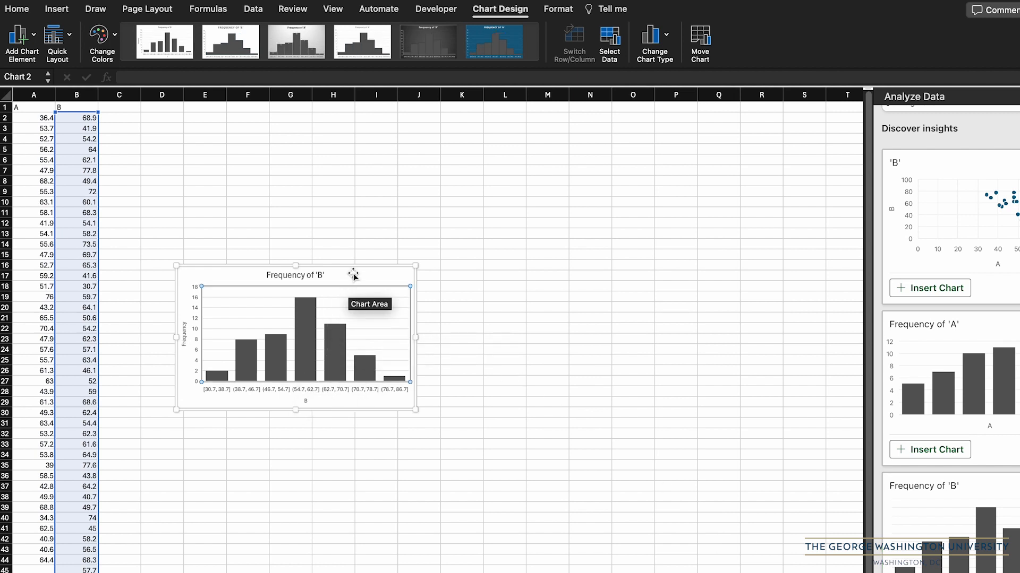
left_click_drag(353, 275, 289, 435)
left_click_drag(359, 286, 292, 289)
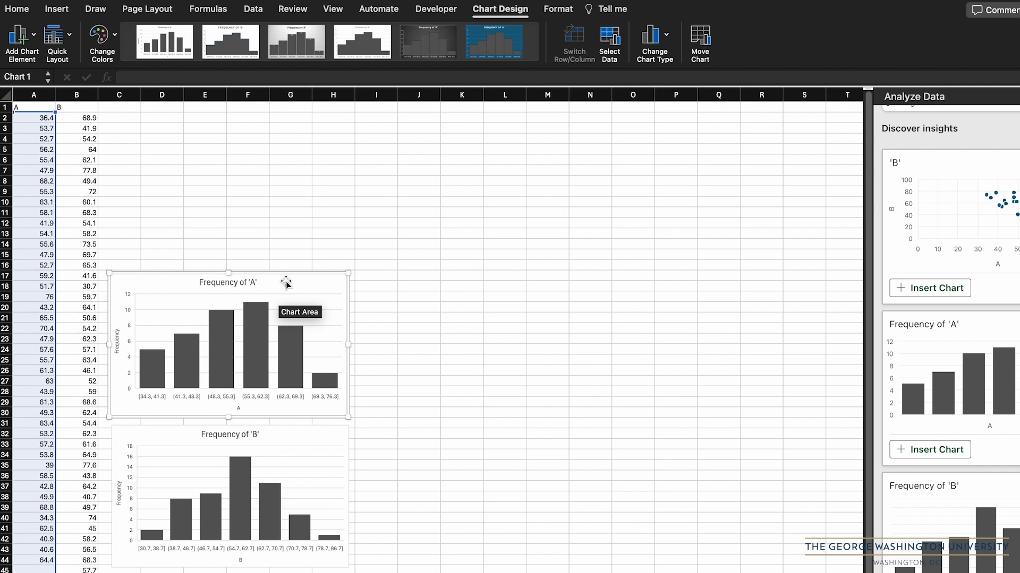
Apply the second chart style, with adjoining bars and a bold uppercase title, to both histograms and close Analyze Data.
left_click(218, 40)
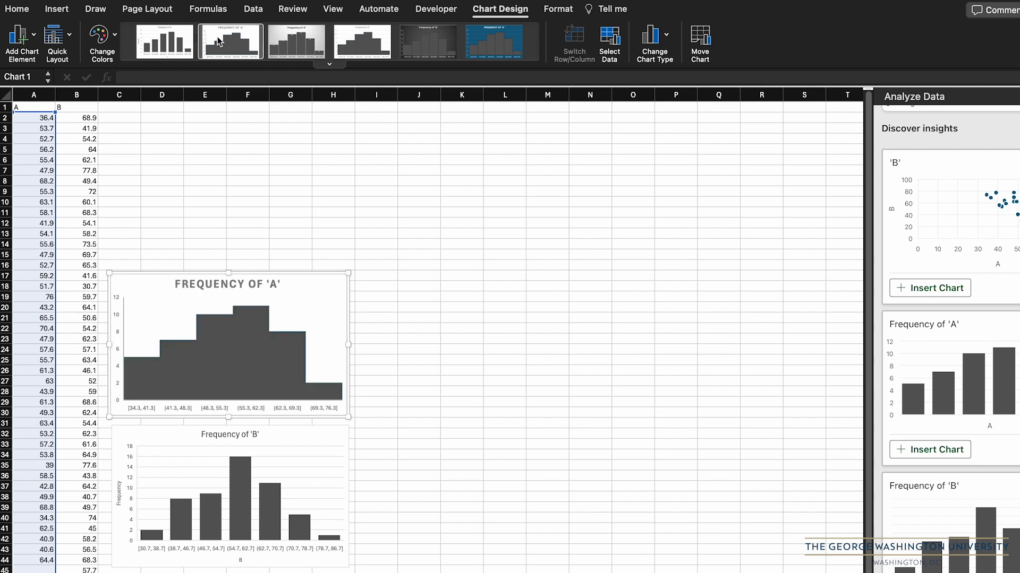
left_click(164, 438)
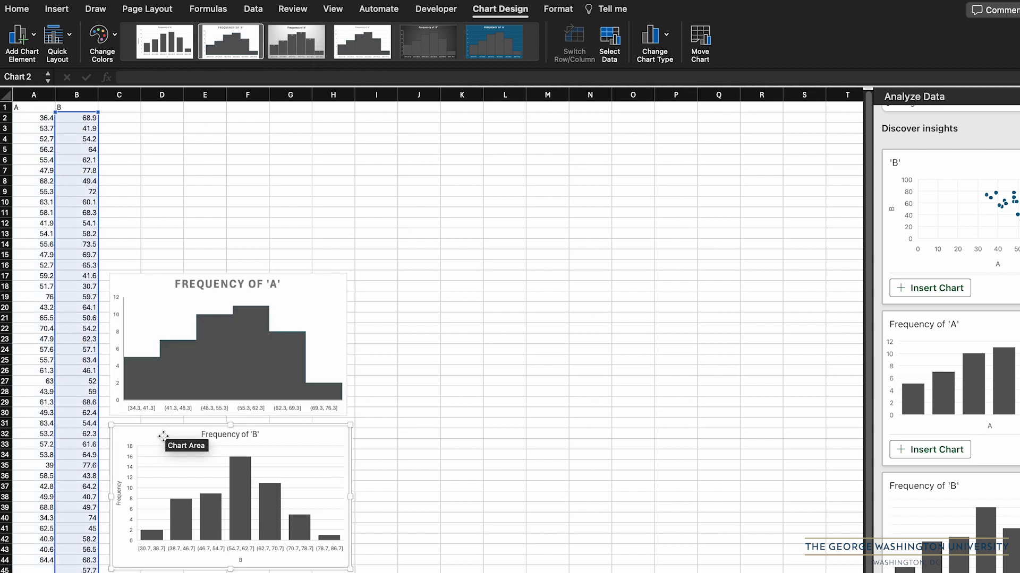
left_click(235, 46)
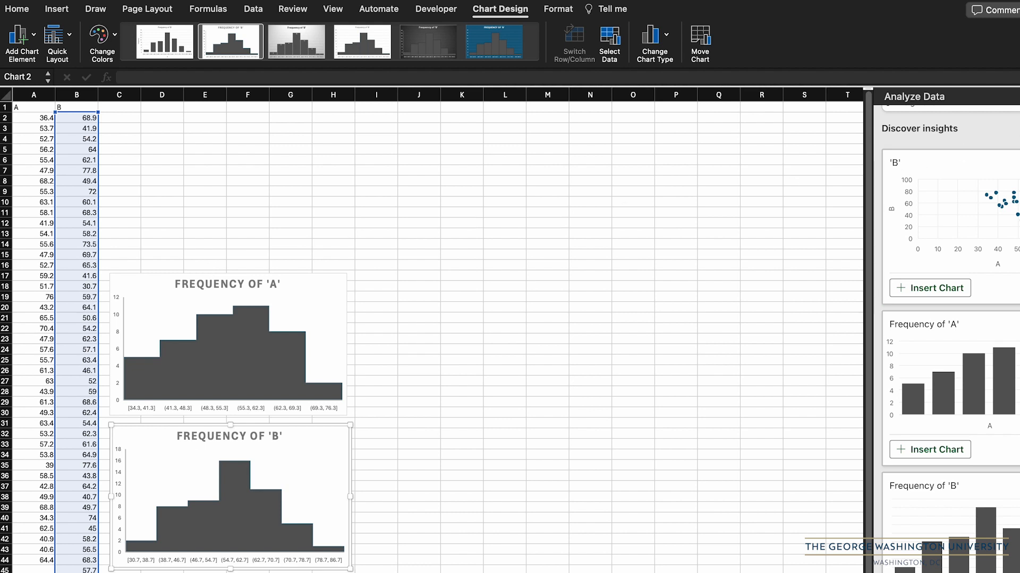
left_click(1019, 97)
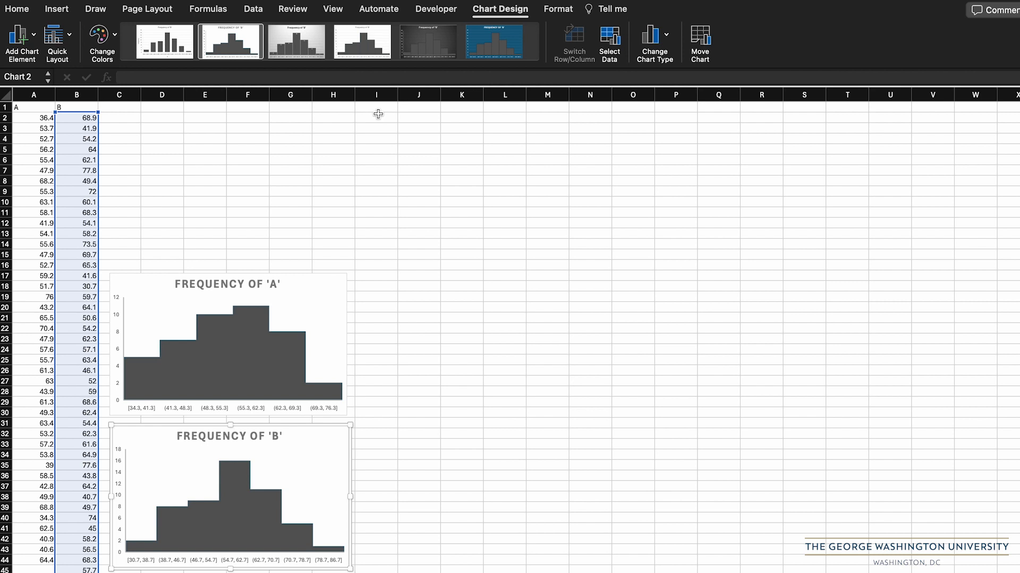
Start a Descriptive Statistics analysis from the Data Analysis tools and set its input range to $A$1:$A$44.
left_click(374, 108)
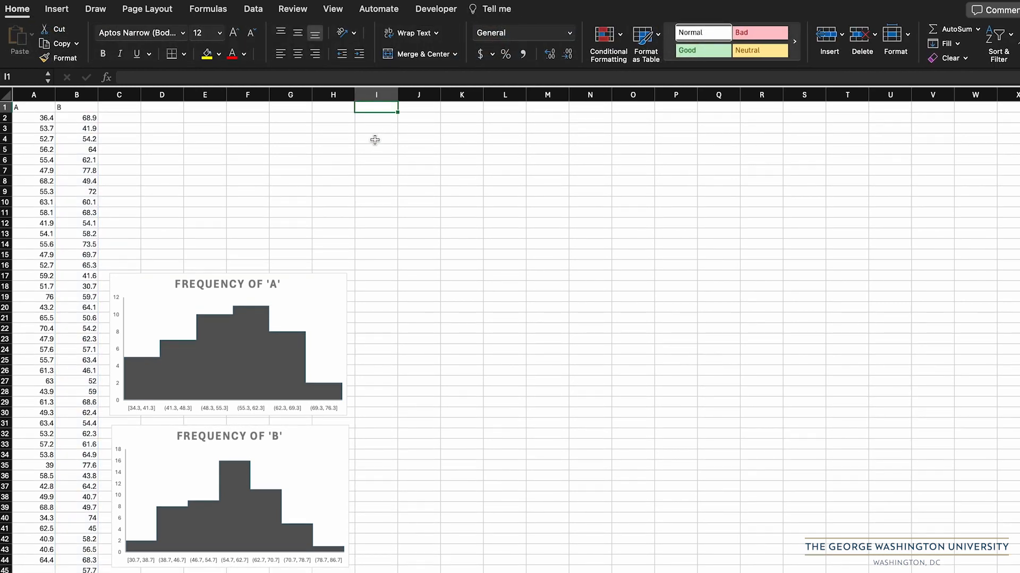
left_click(258, 11)
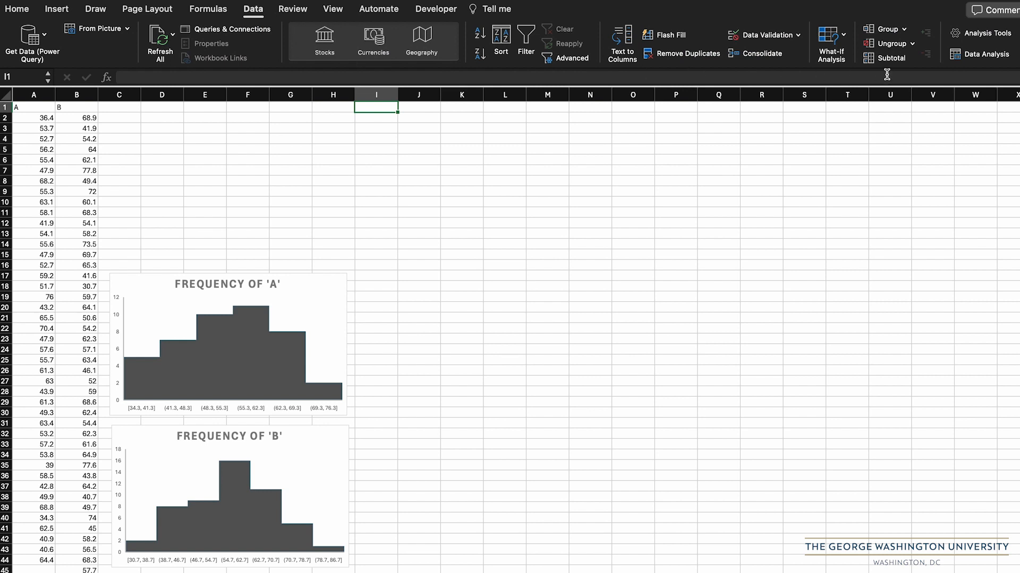
left_click(989, 55)
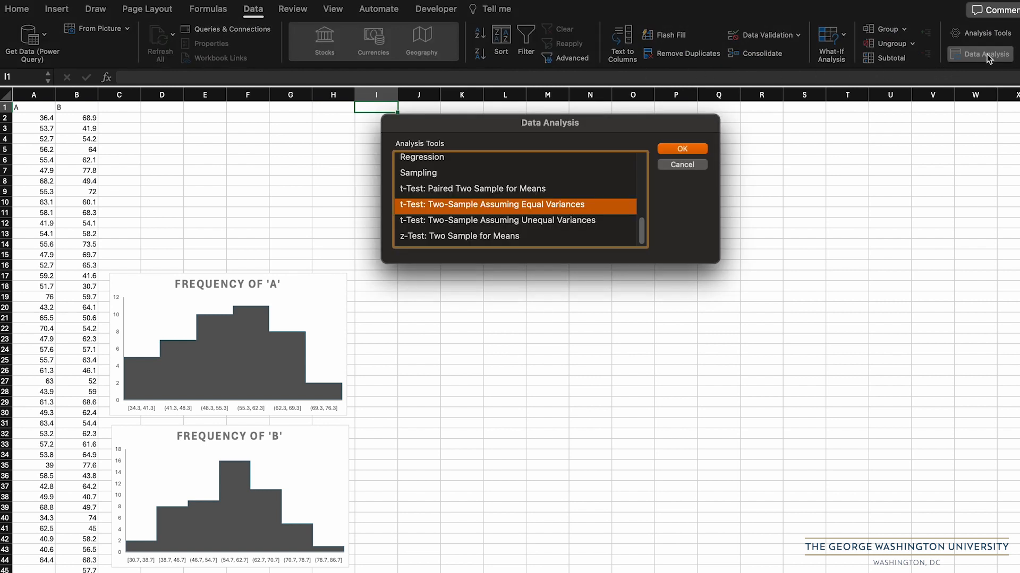
scroll(641, 185, "up", 2)
scroll(642, 185, "up", 10)
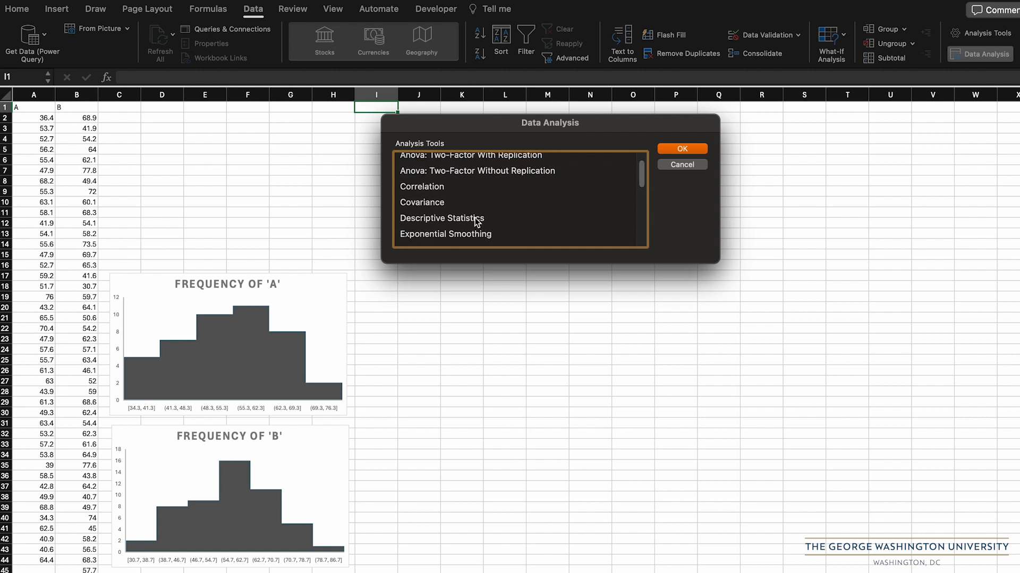
left_click(478, 218)
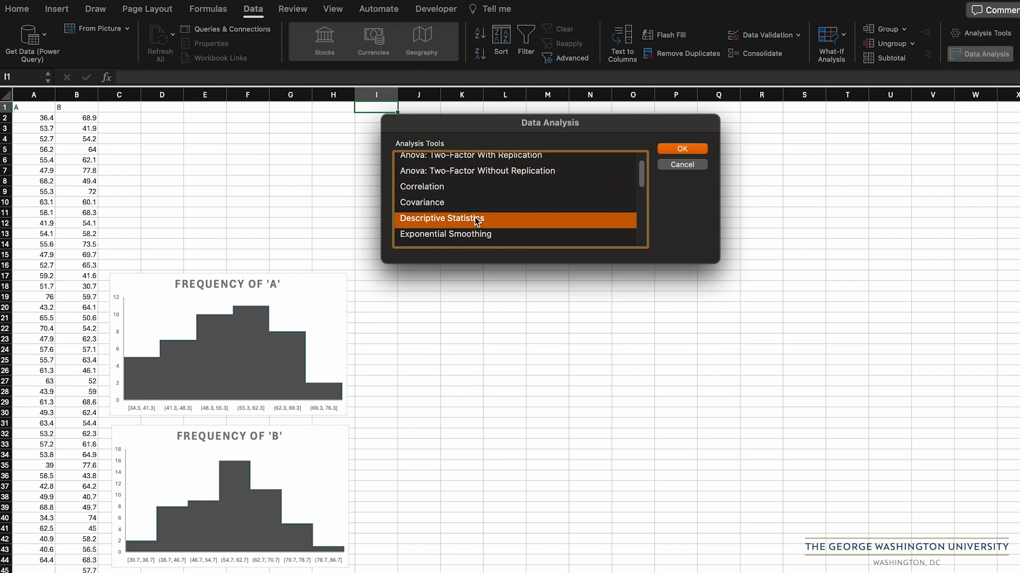
left_click(670, 148)
left_click(627, 134)
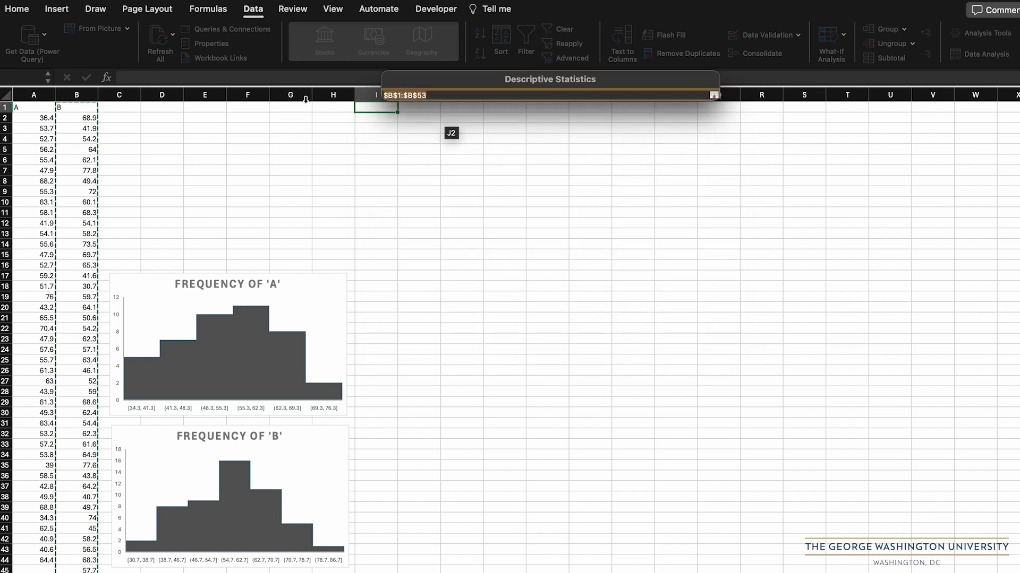
left_click(31, 107)
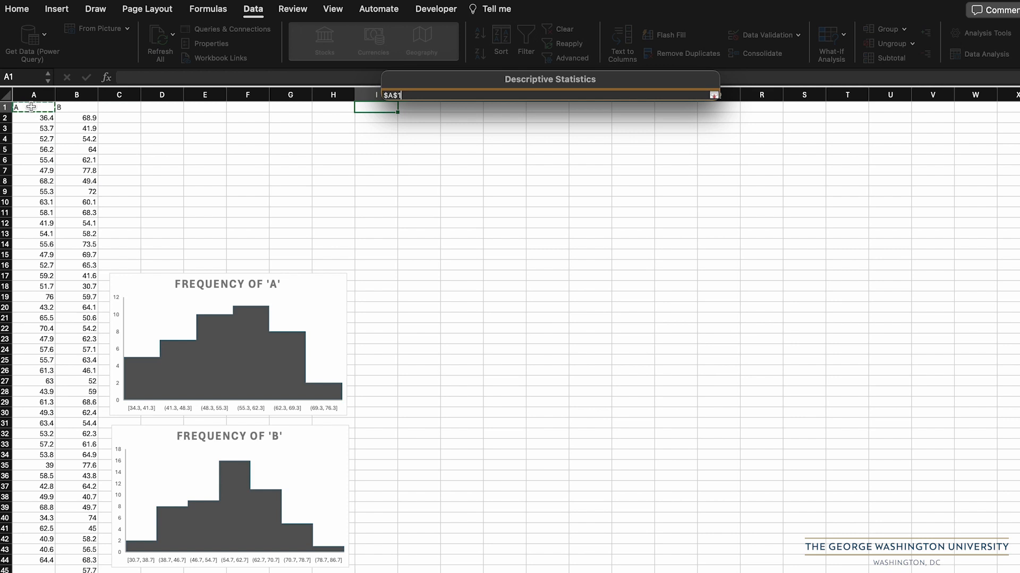
key("super+shift+Down")
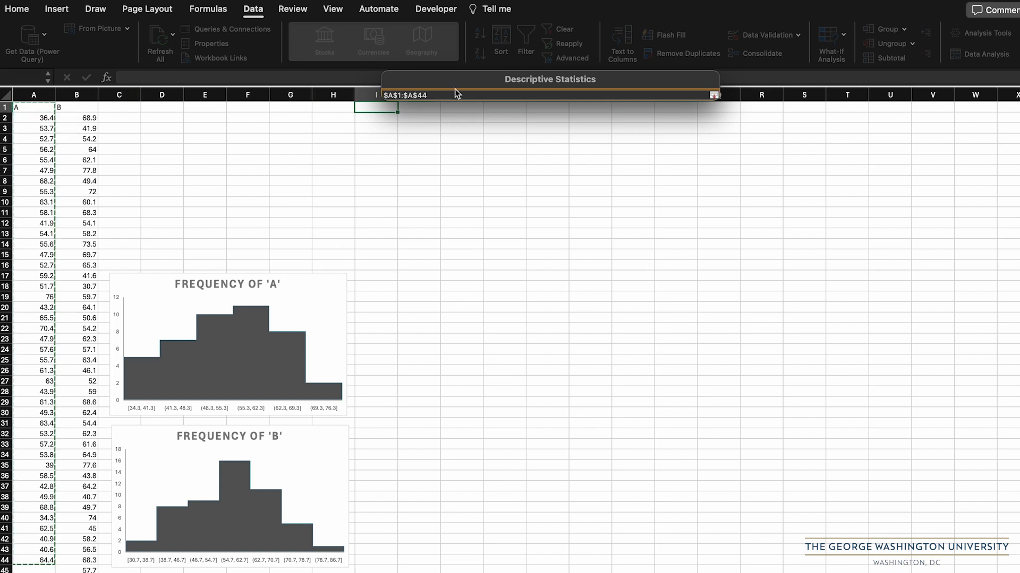
left_click(714, 97)
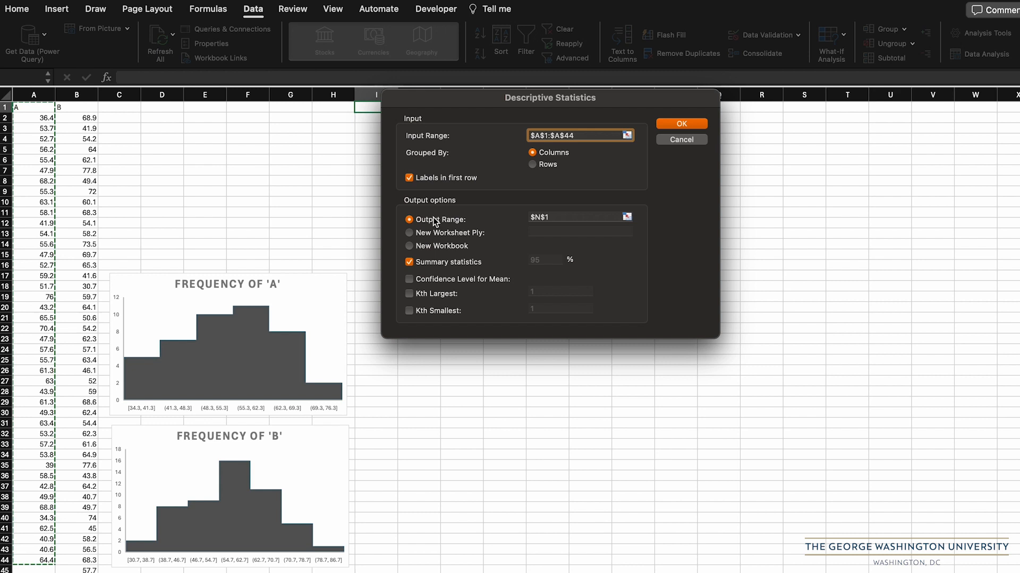
Generate the group A summary statistics with output range $I$1 and widen column I to fit its labels.
left_click(627, 217)
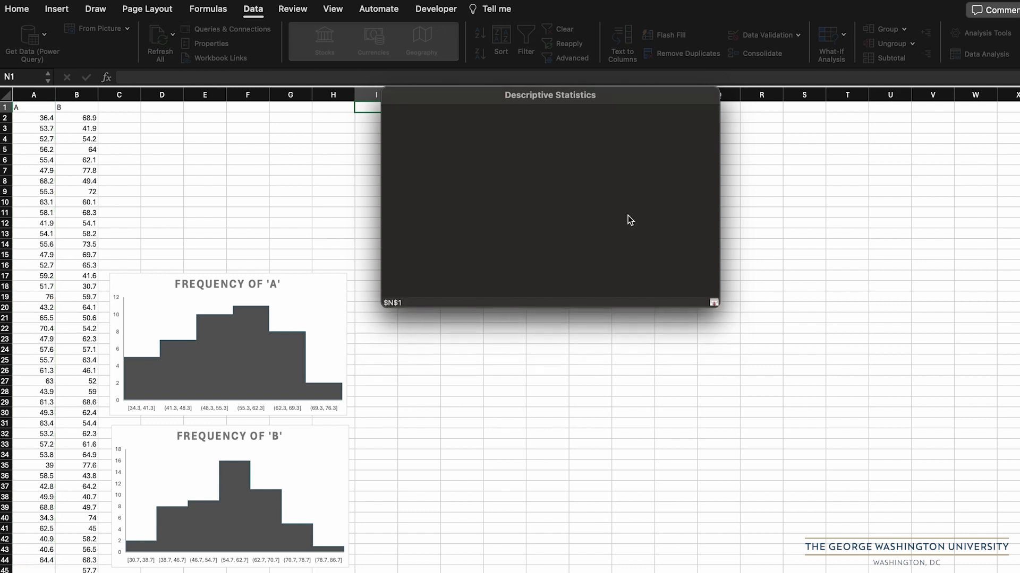
left_click(372, 107)
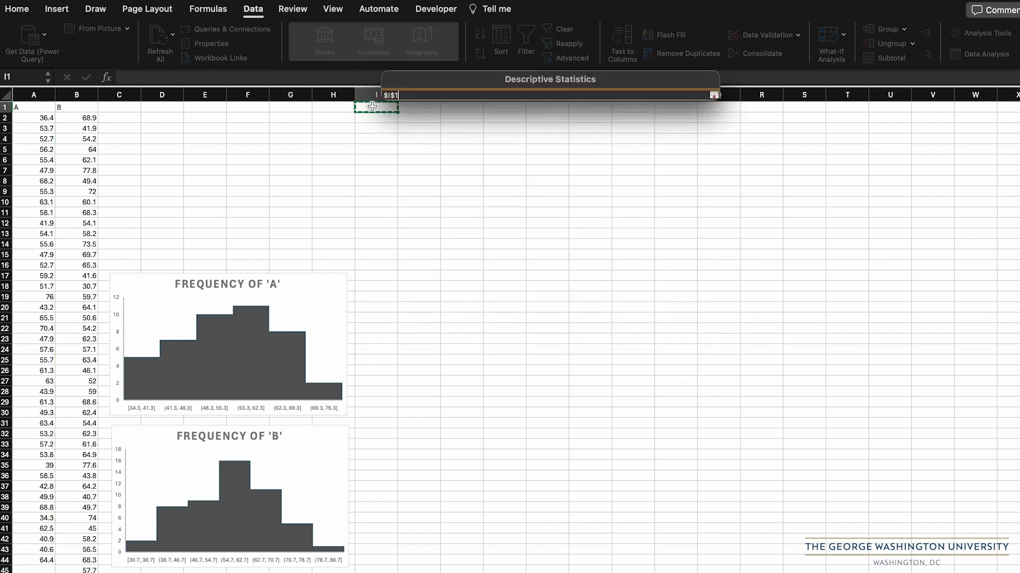
left_click(714, 95)
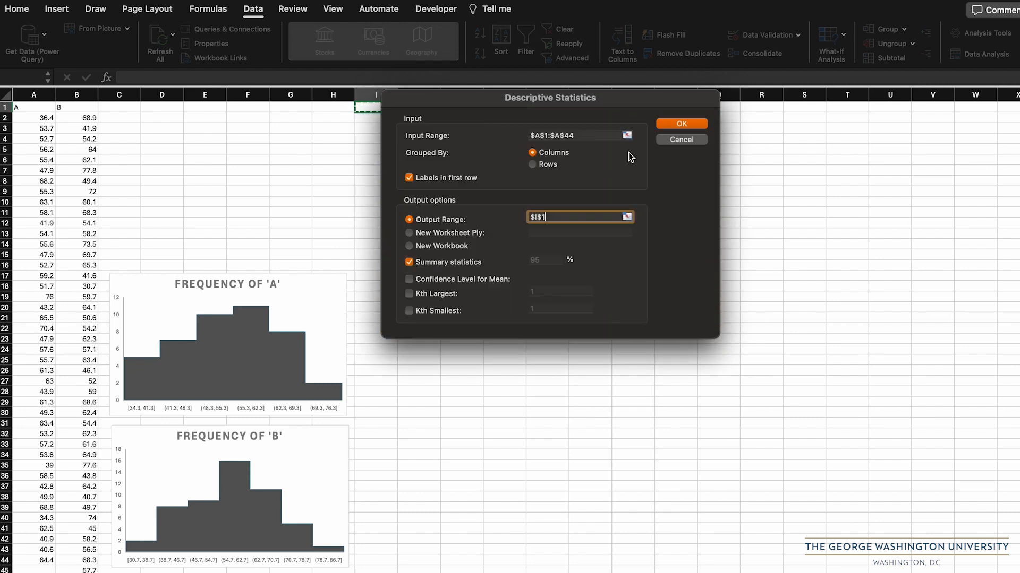
left_click(670, 124)
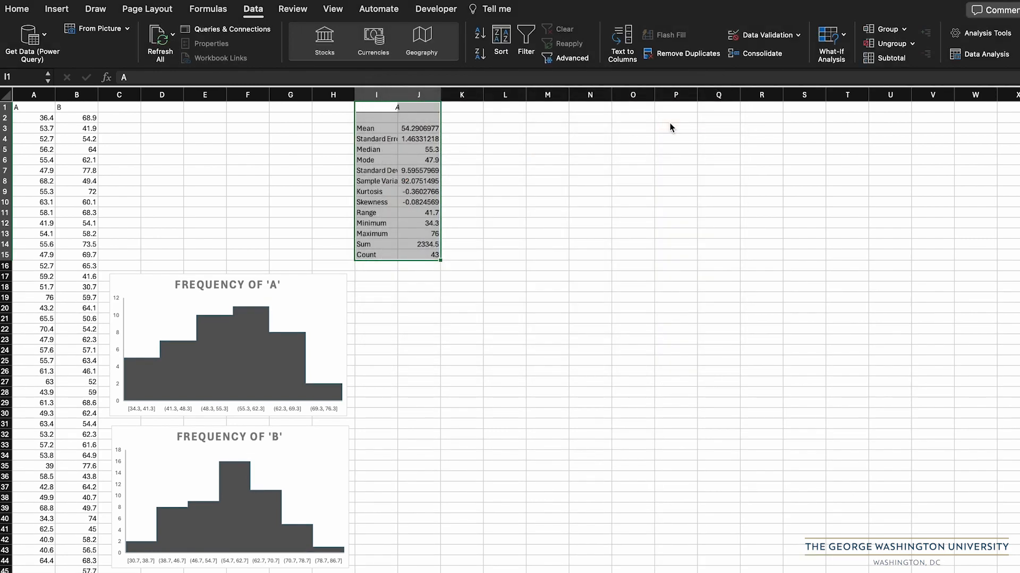
left_click_drag(399, 94, 400, 93)
double_click(399, 93)
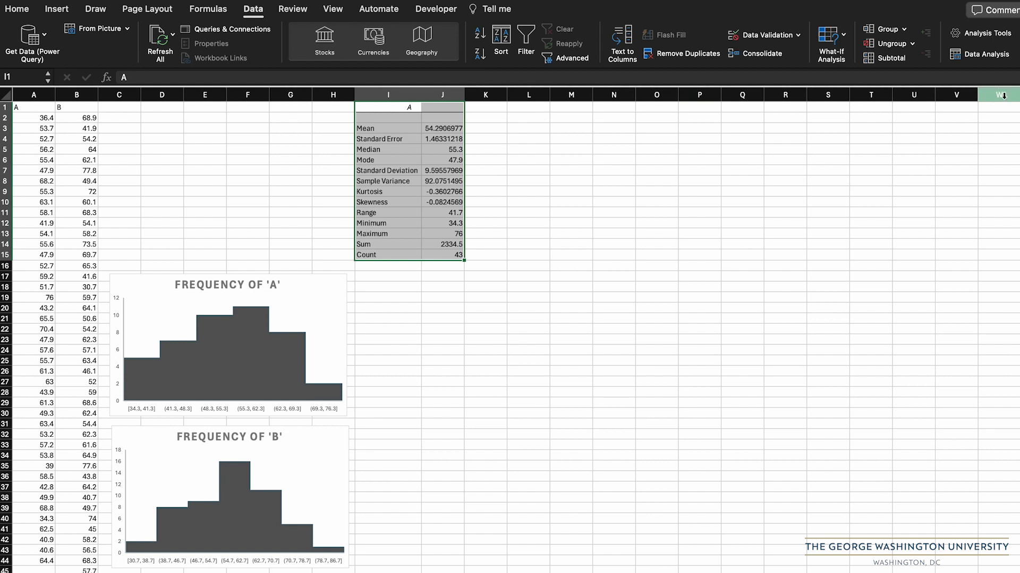
Start another Descriptive Statistics analysis from the Data Analysis tools and set its input range to $B$1:$B$53.
left_click(998, 56)
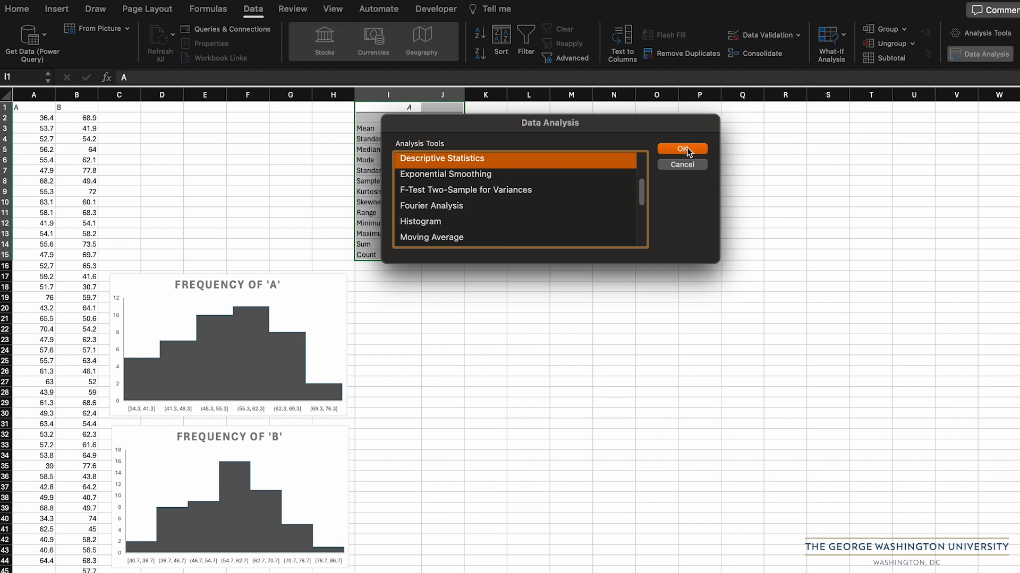
left_click(687, 148)
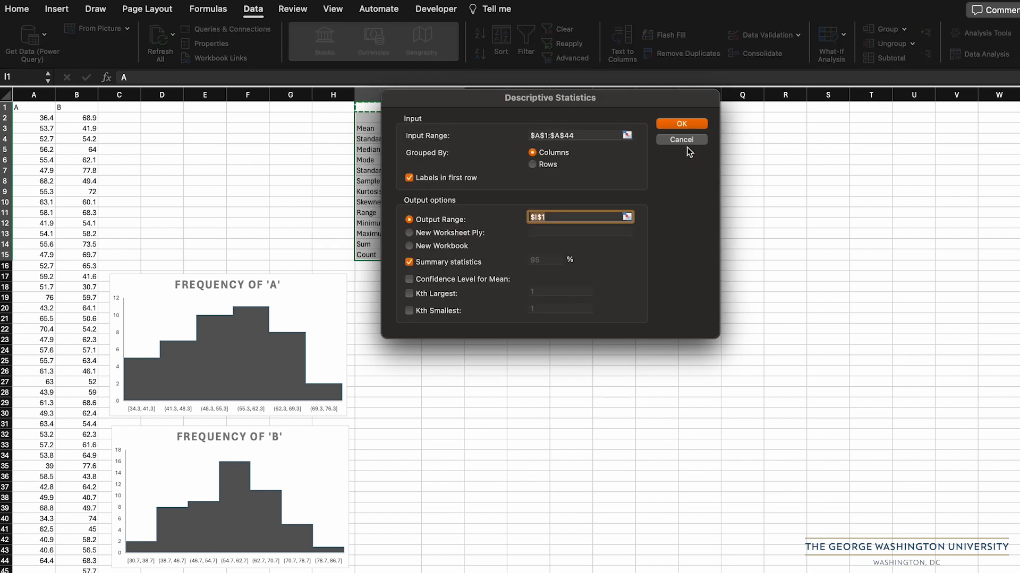
left_click(627, 136)
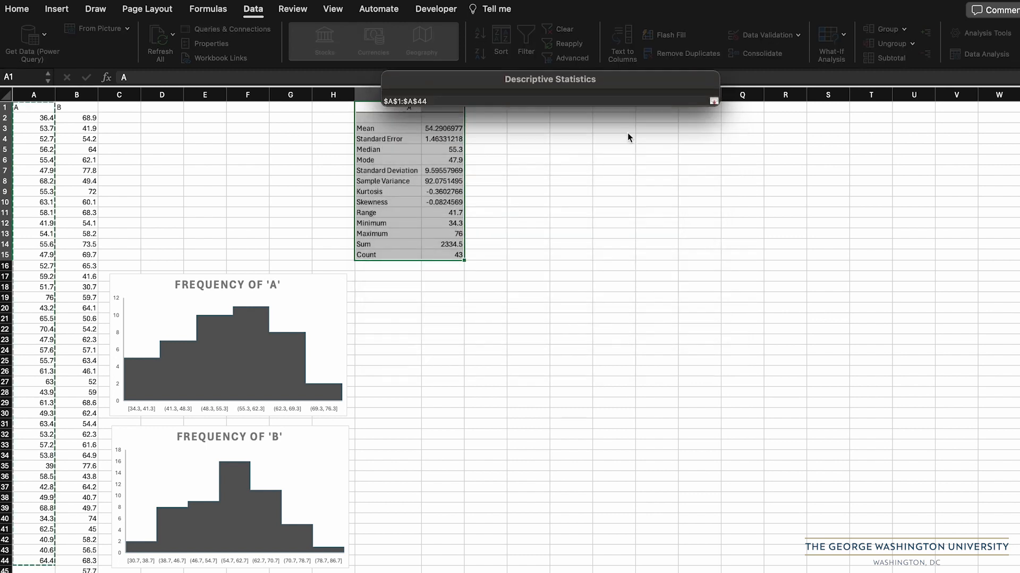
left_click(78, 107)
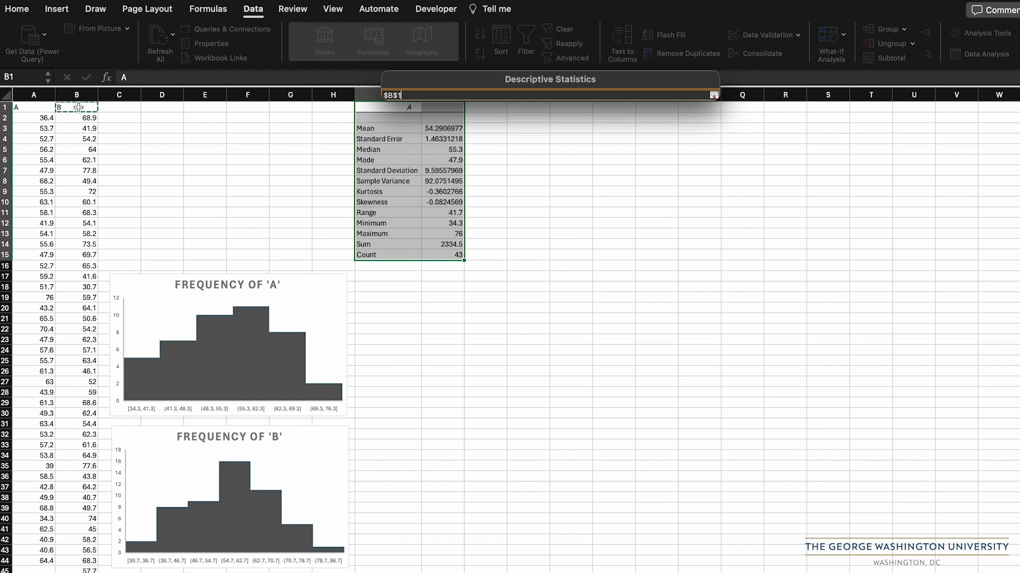
left_click_drag(79, 108, 78, 572)
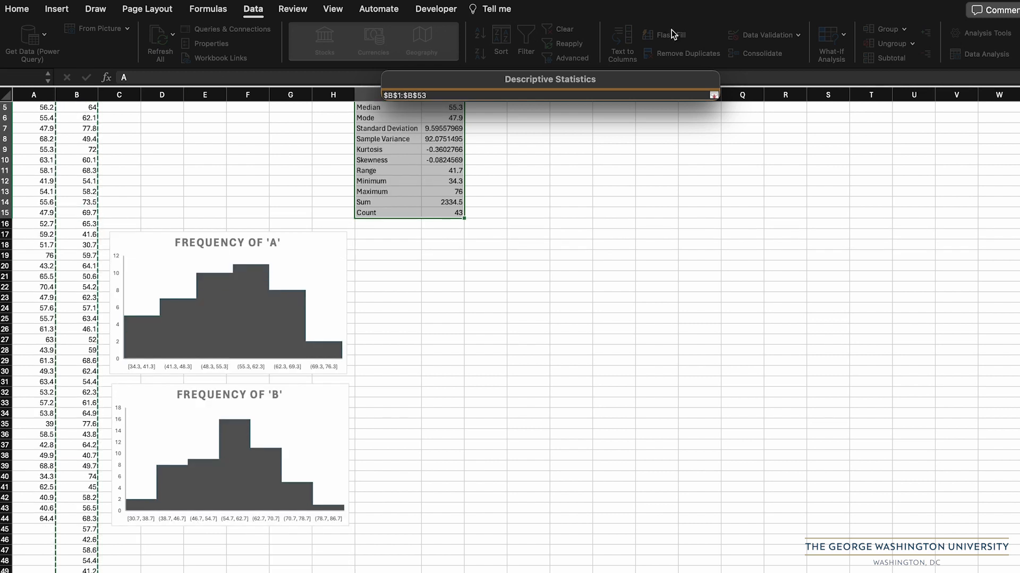
left_click(714, 94)
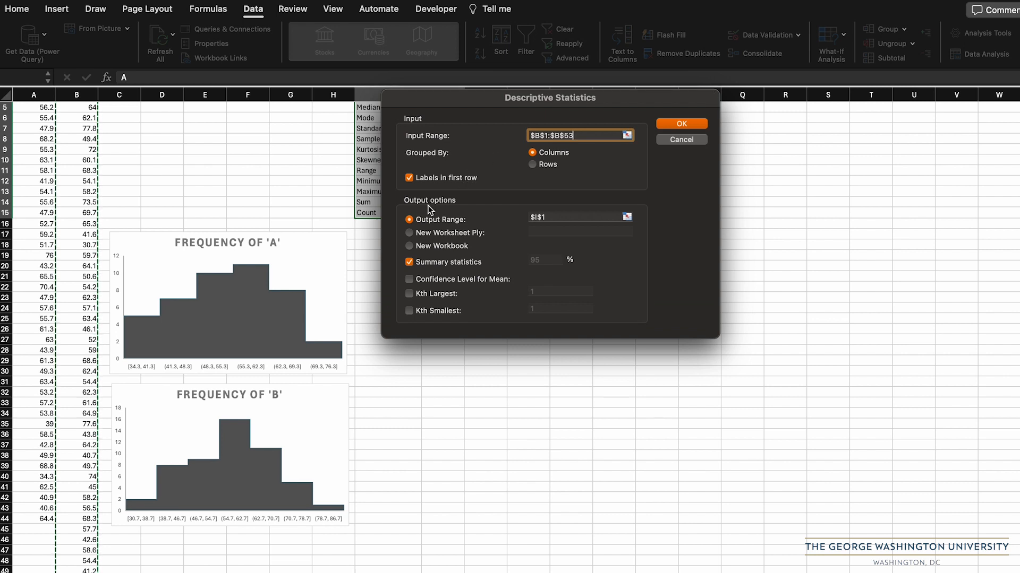
Generate the group B summary statistics with output range $L$1 and widen column L to fit its labels.
left_click(627, 217)
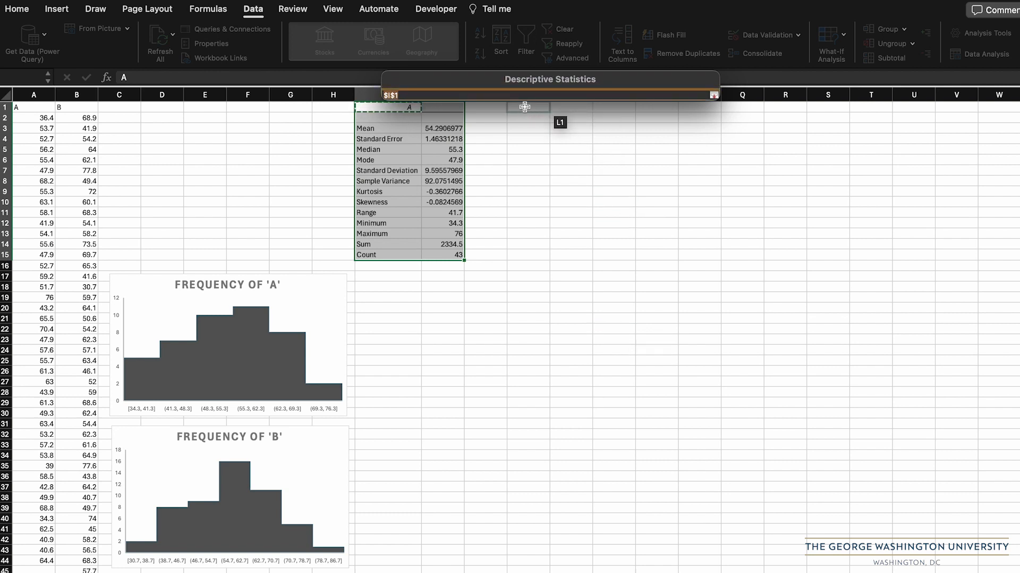
left_click(525, 107)
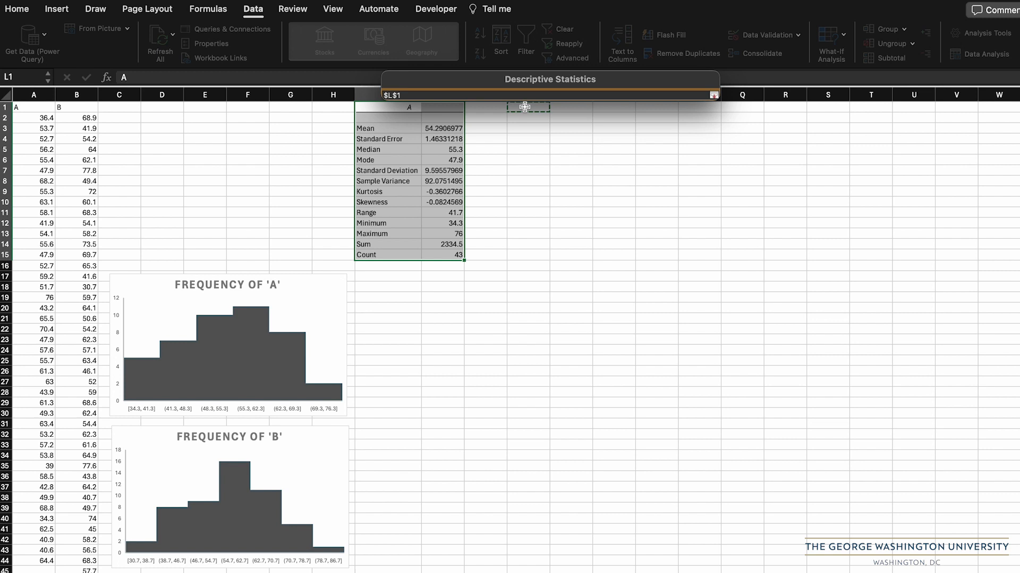
left_click(714, 95)
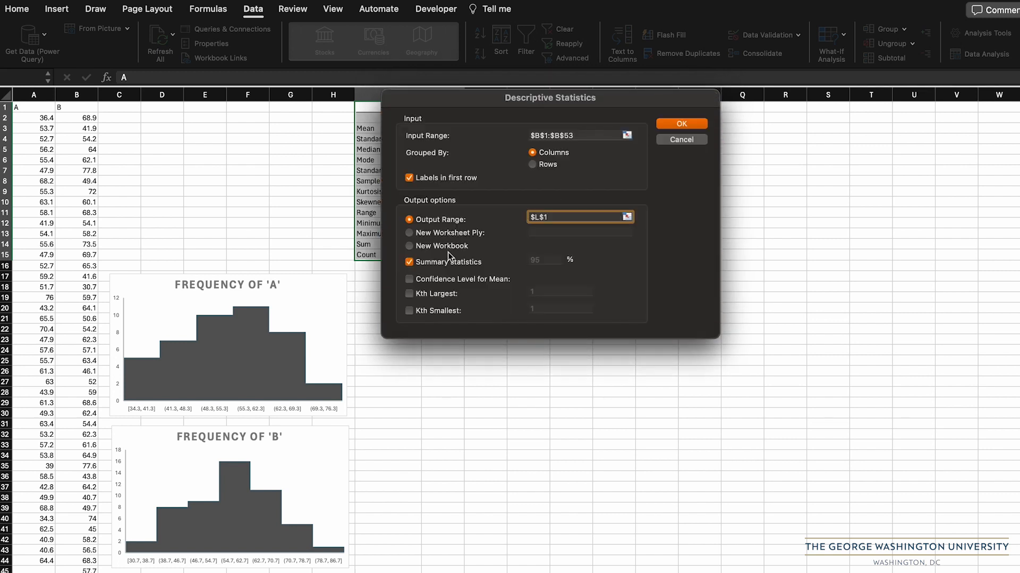
left_click(681, 126)
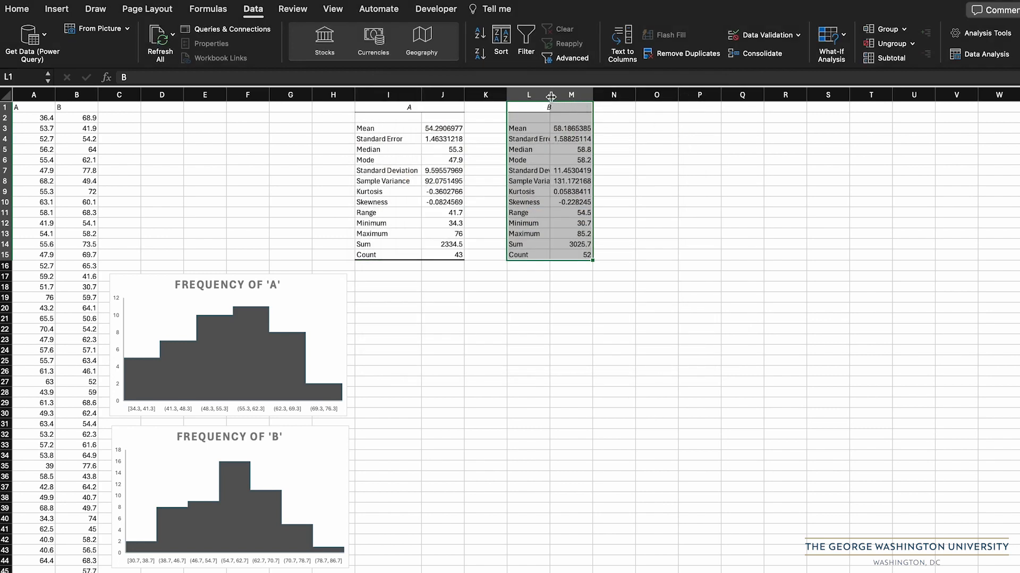
double_click(550, 95)
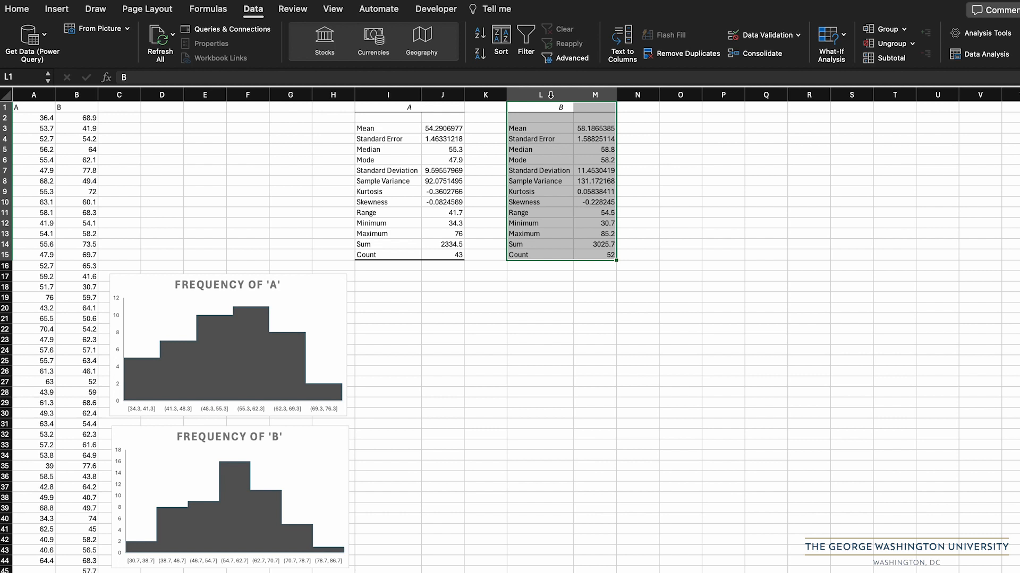
left_click(546, 277)
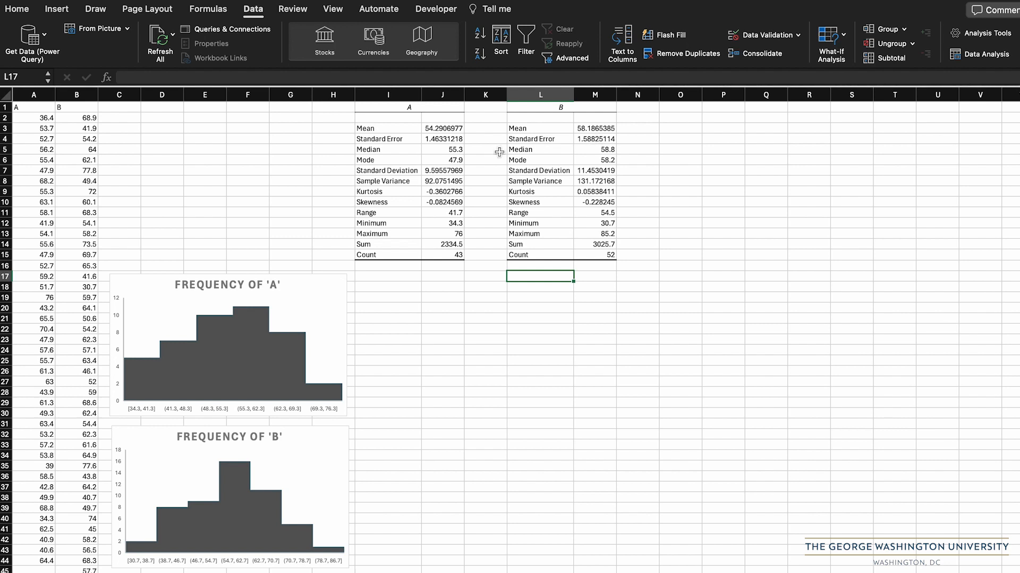
Compare the median, count and mean of groups A and B in the two summary statistics tables.
left_click(447, 149)
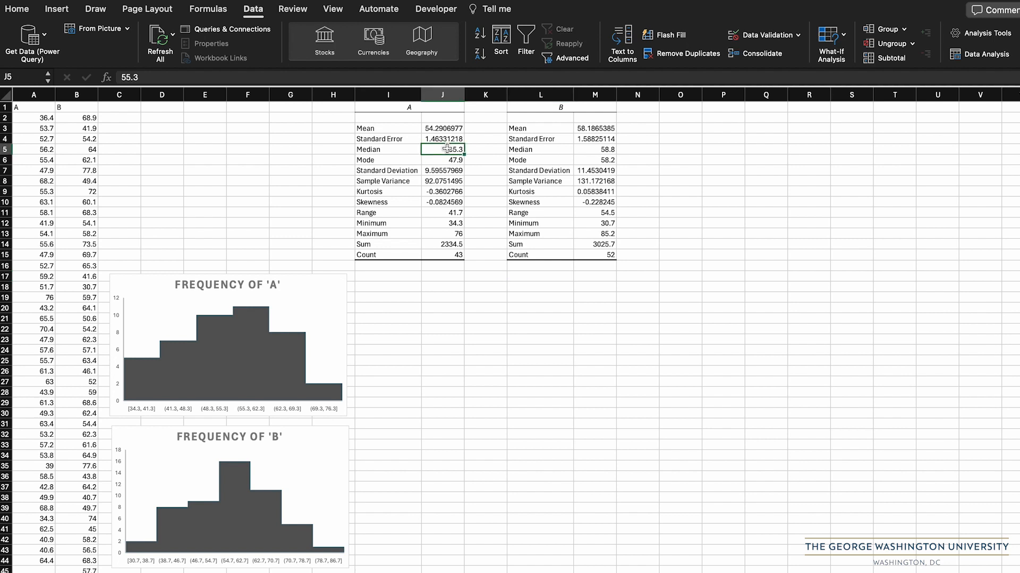
left_click(597, 150)
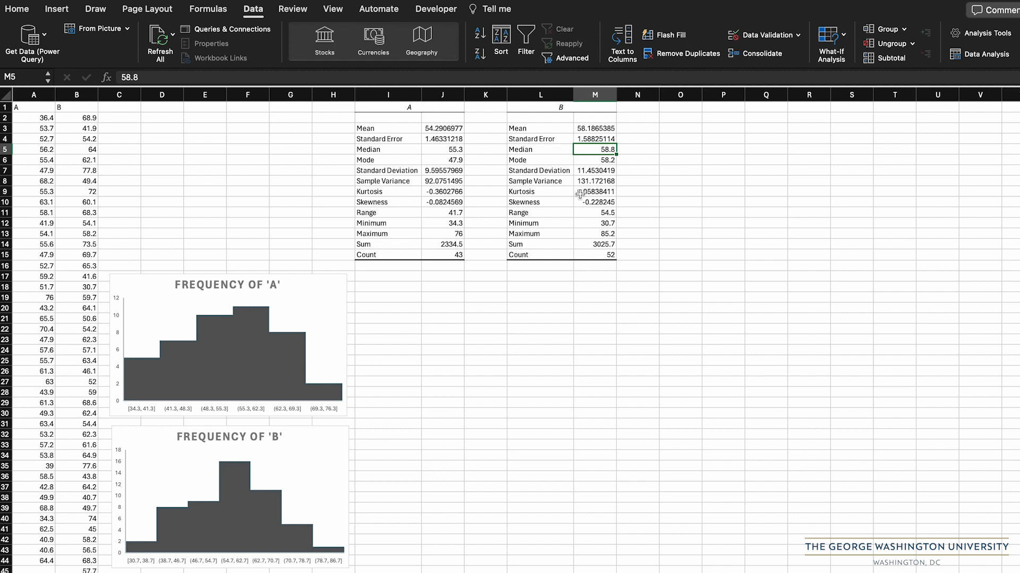
left_click(451, 255)
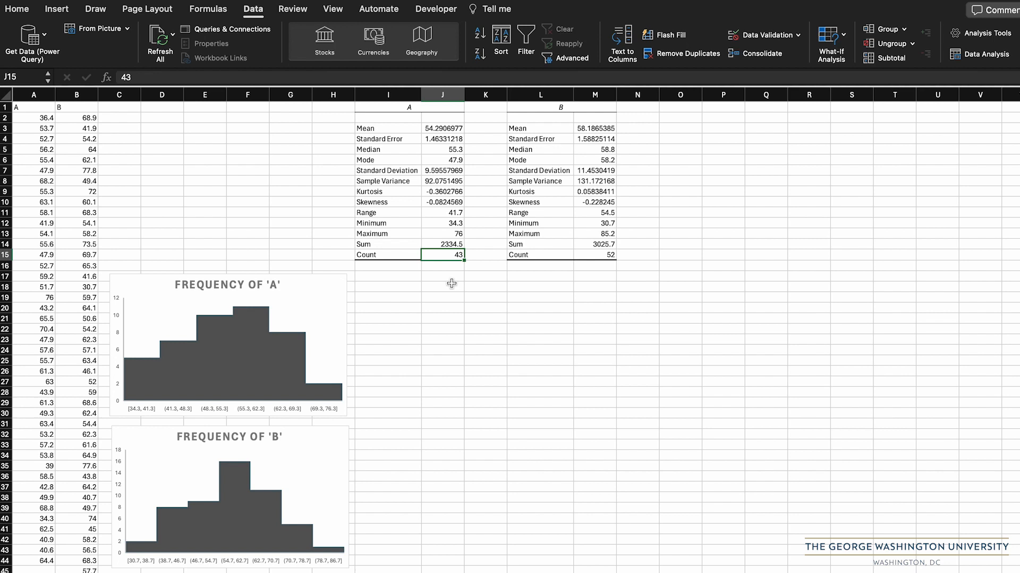
left_click(608, 256)
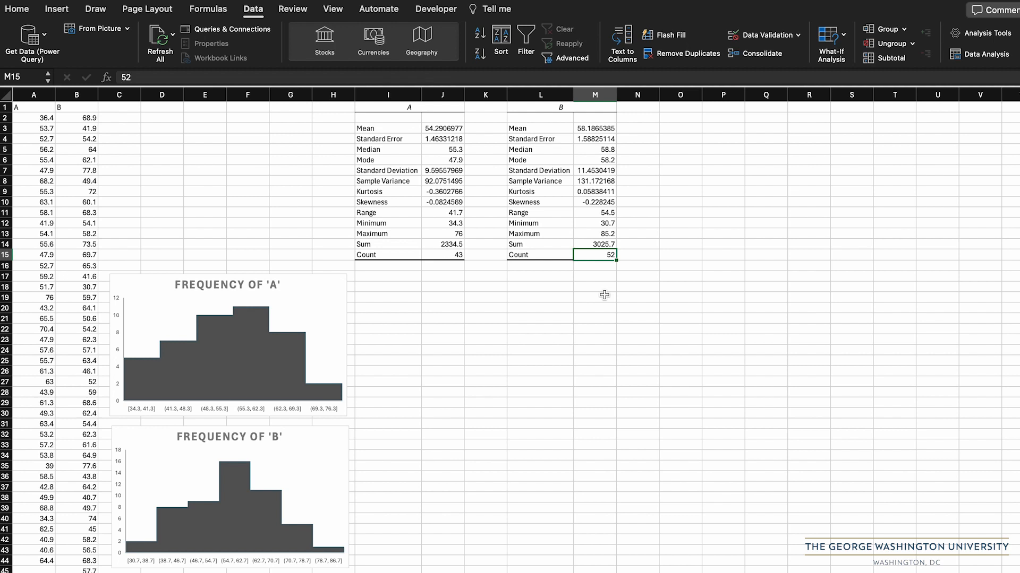
left_click(444, 129)
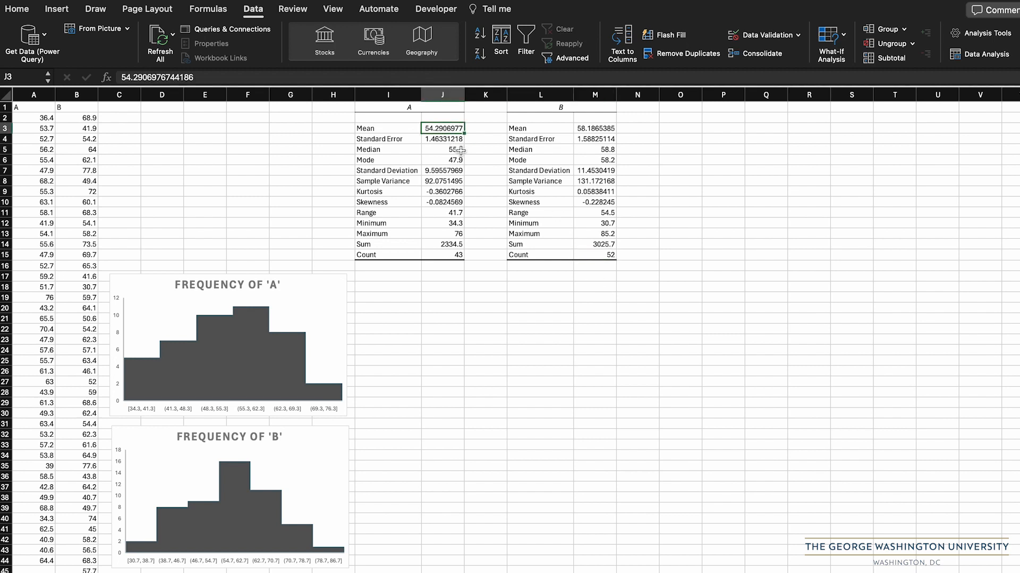
left_click(609, 129)
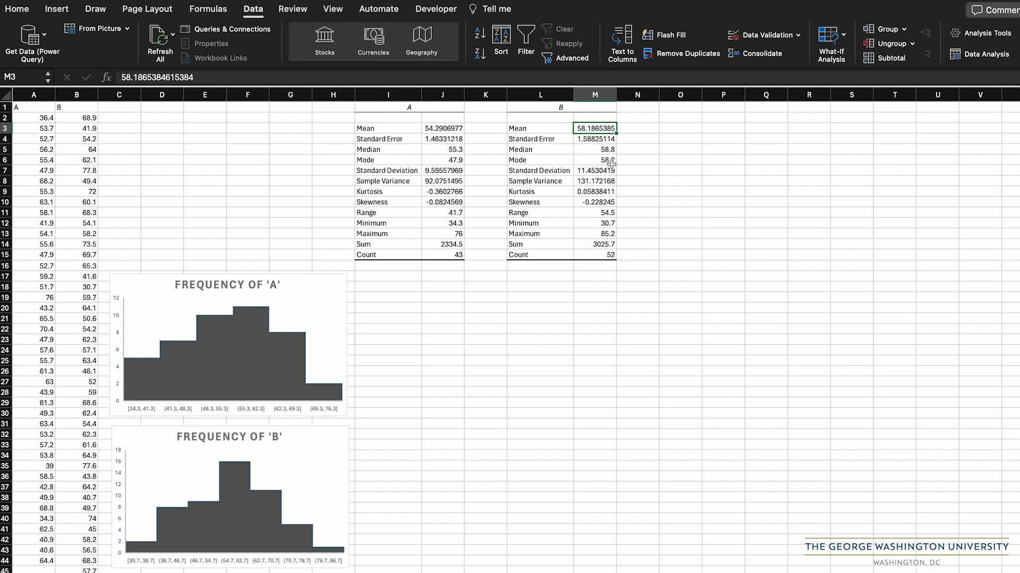
left_click(963, 52)
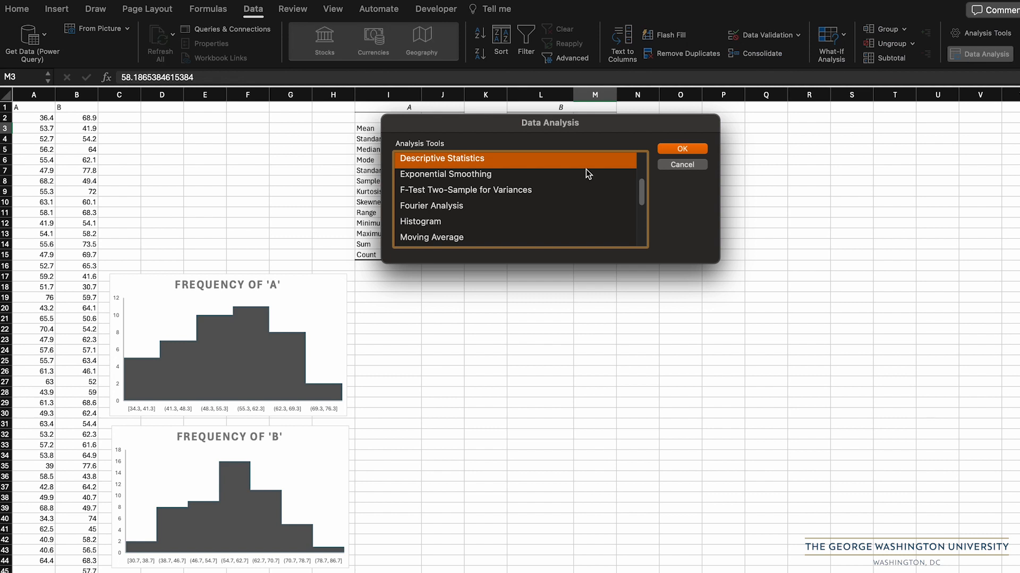
scroll(585, 169, "down", 5)
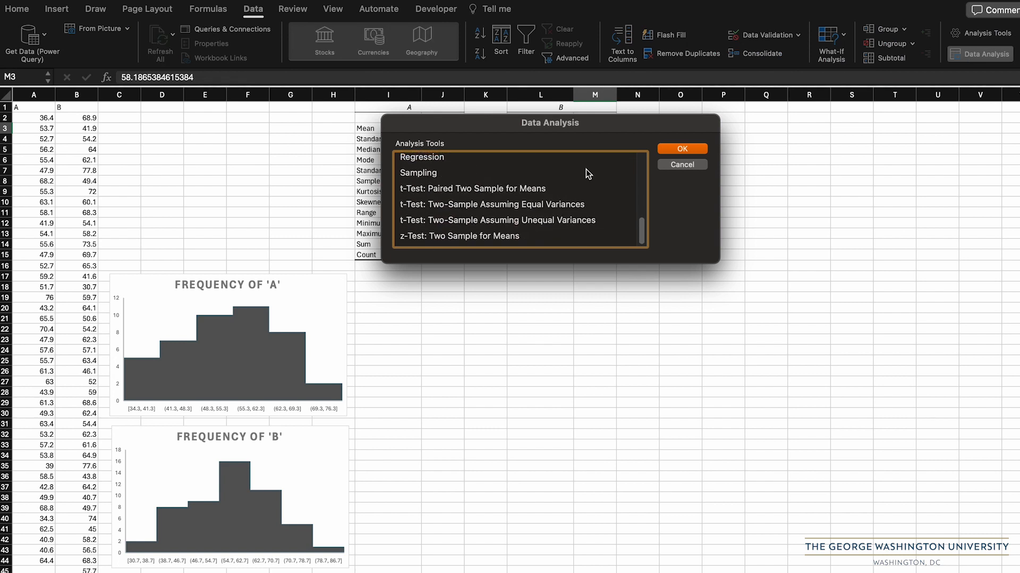
left_click(511, 206)
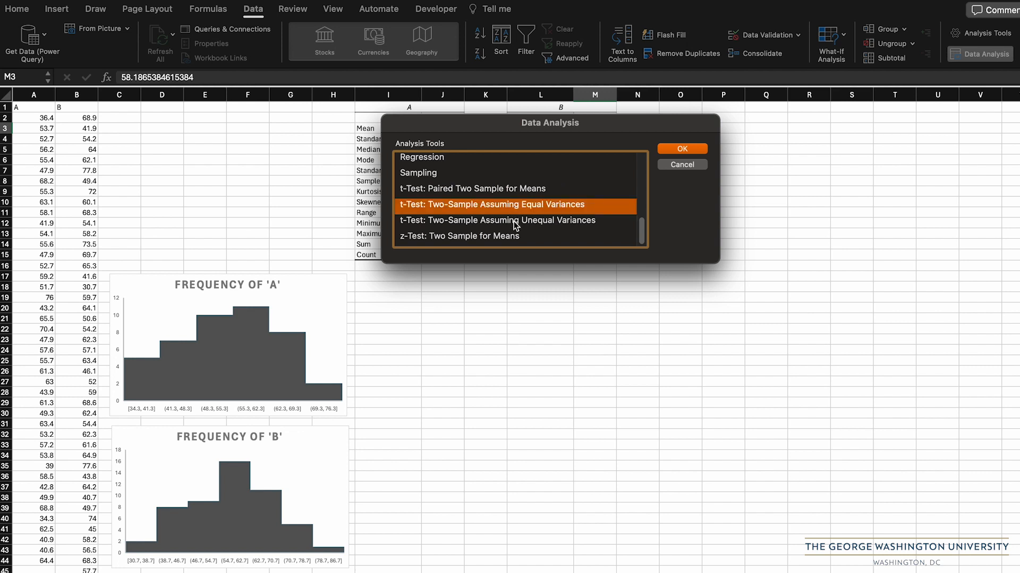
left_click(514, 222)
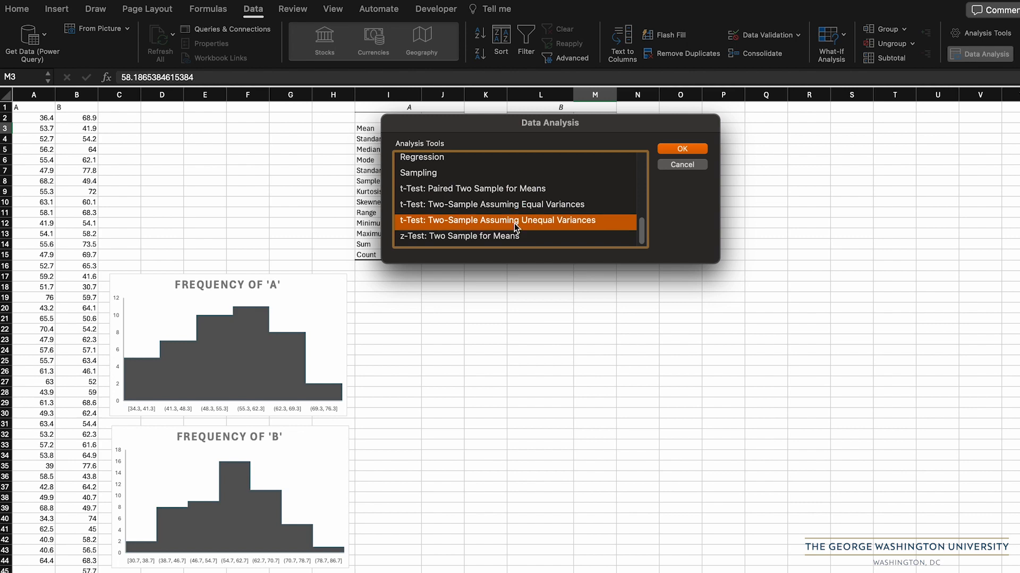
left_click(682, 166)
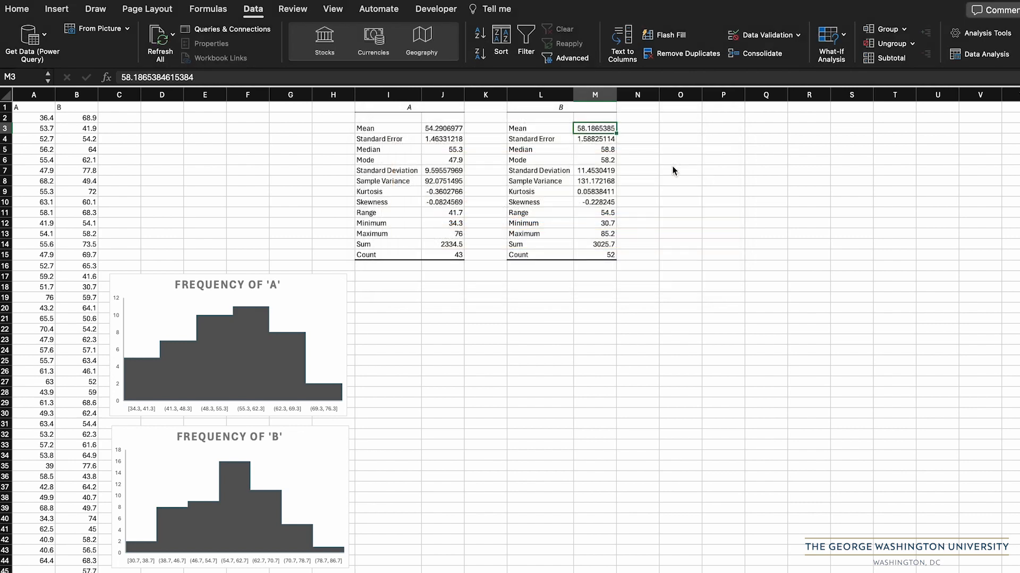
Label cell I17 "Variance ratio" and calculate the ratio of the two sample variances in J17 with =J8/M8.
left_click(408, 277)
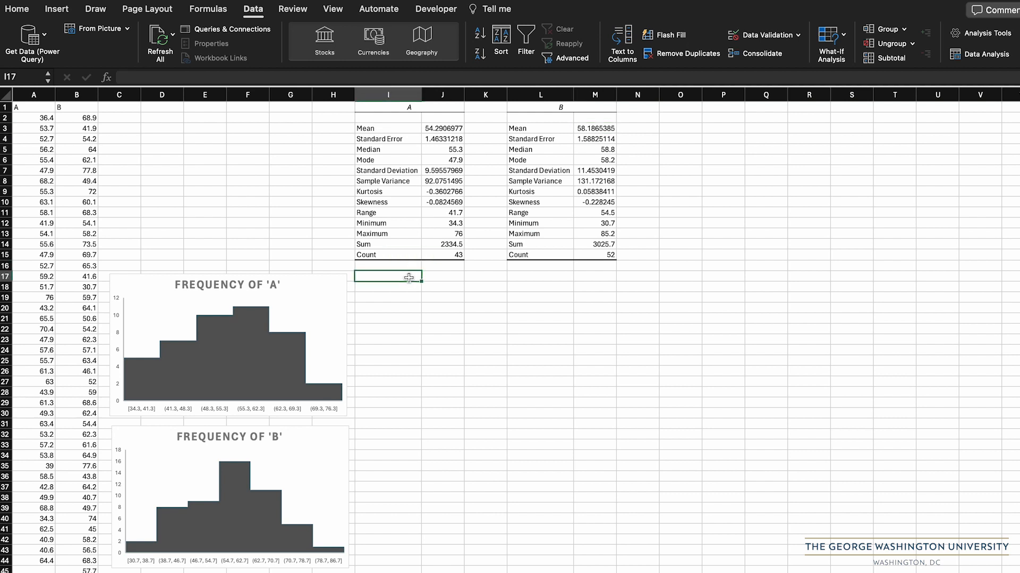
type("V")
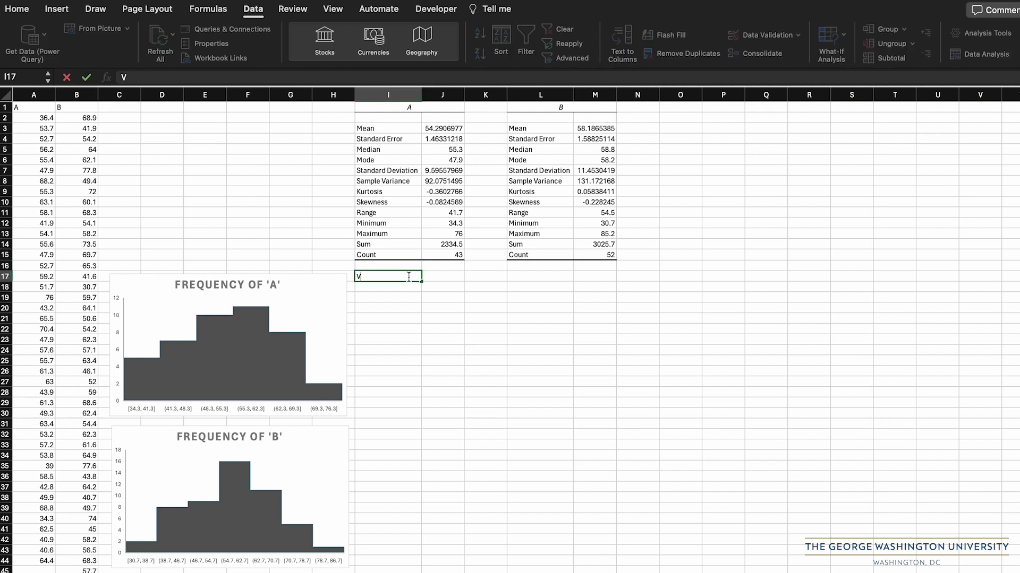
type("ariance ")
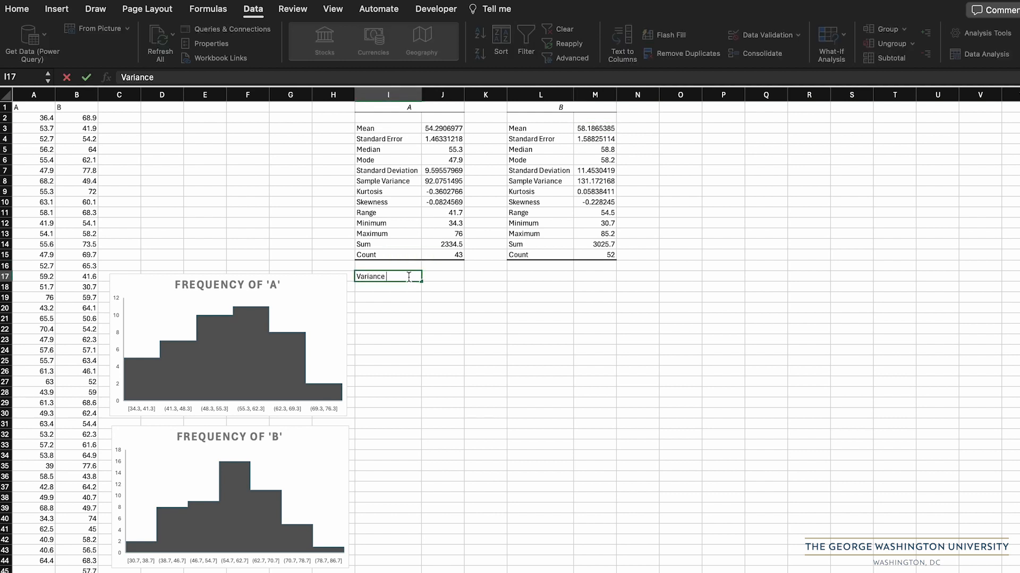
type("ratio")
key("Tab")
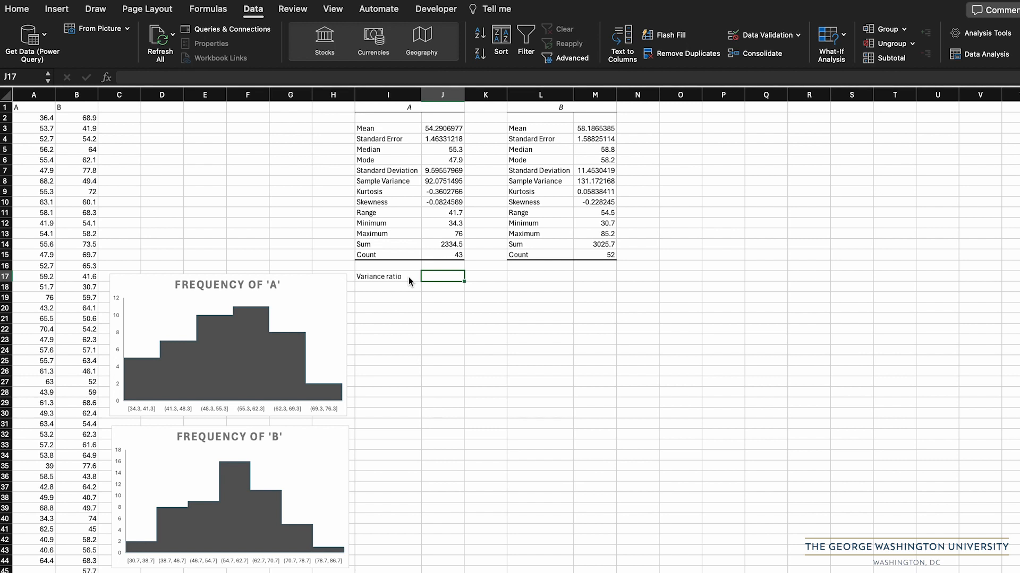
type("=")
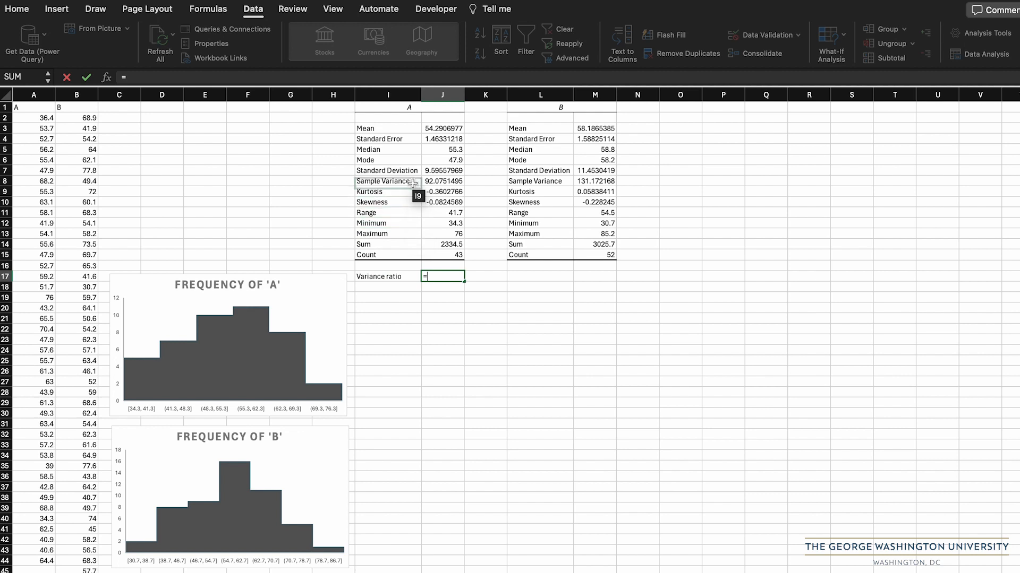
left_click(446, 182)
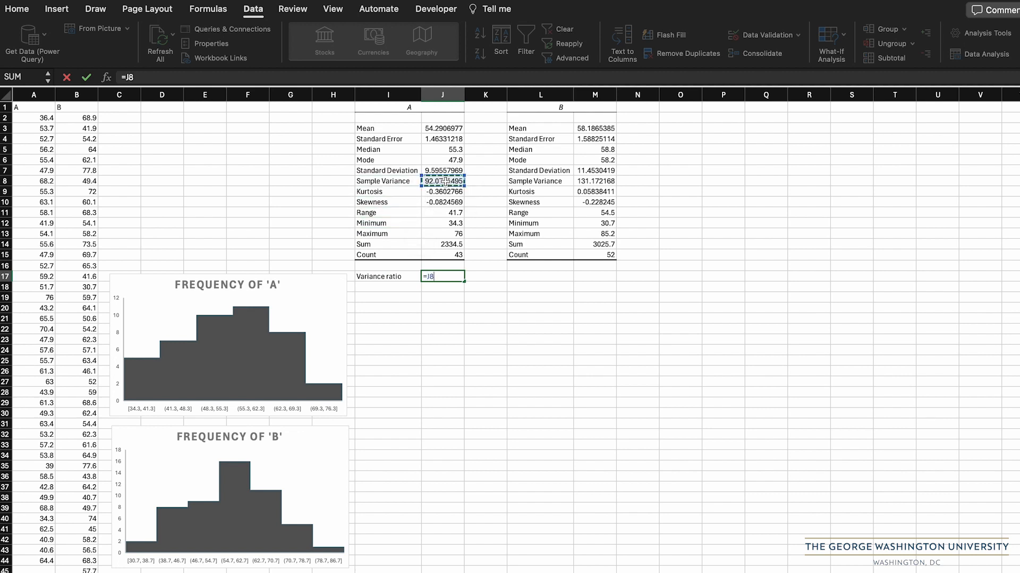
type("/")
left_click(595, 181)
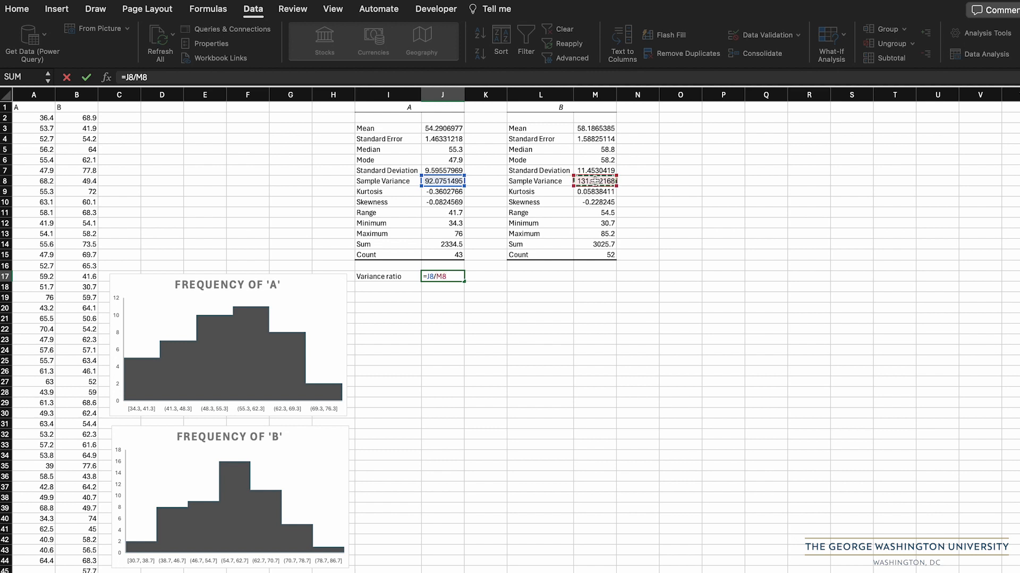
key("Return")
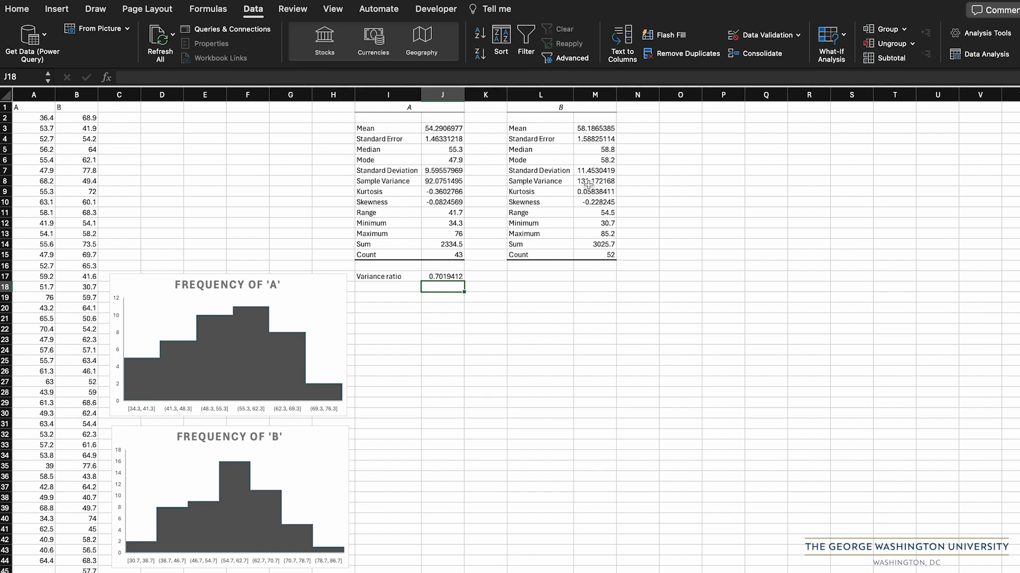
Start the t-Test: Two-Sample Assuming Equal Variances from the Data Analysis tools.
left_click(401, 296)
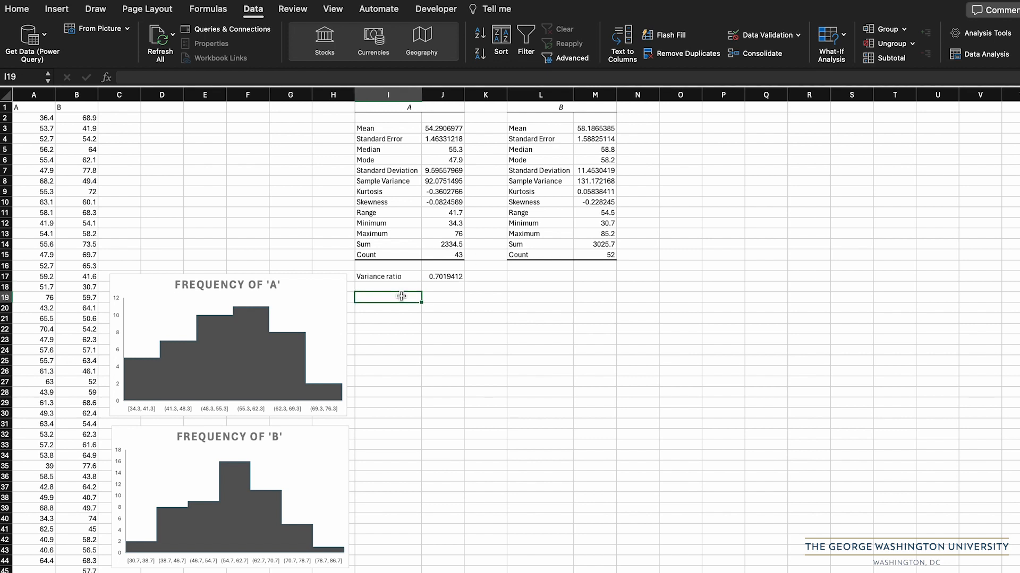
left_click(983, 55)
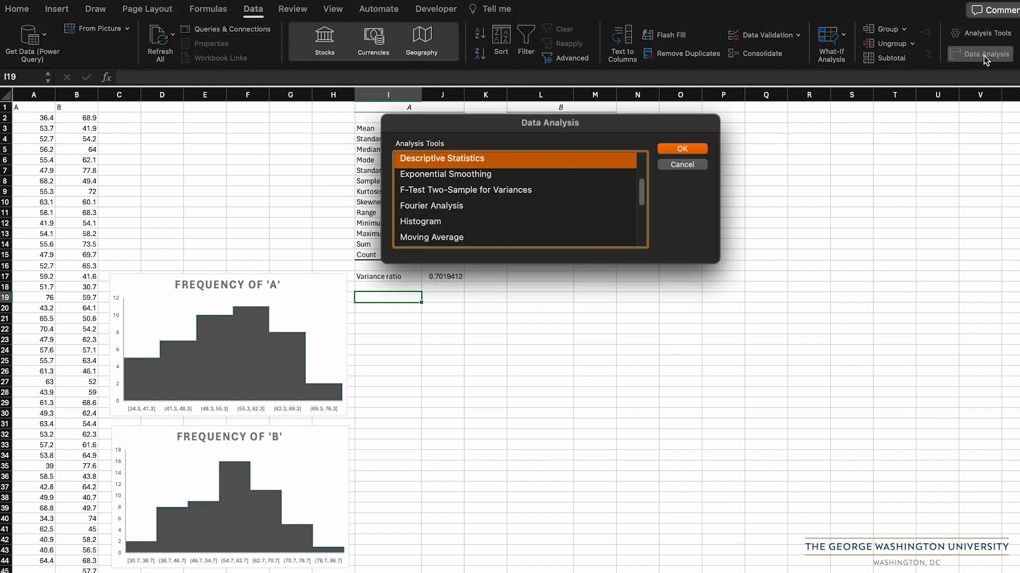
scroll(581, 173, "down", 5)
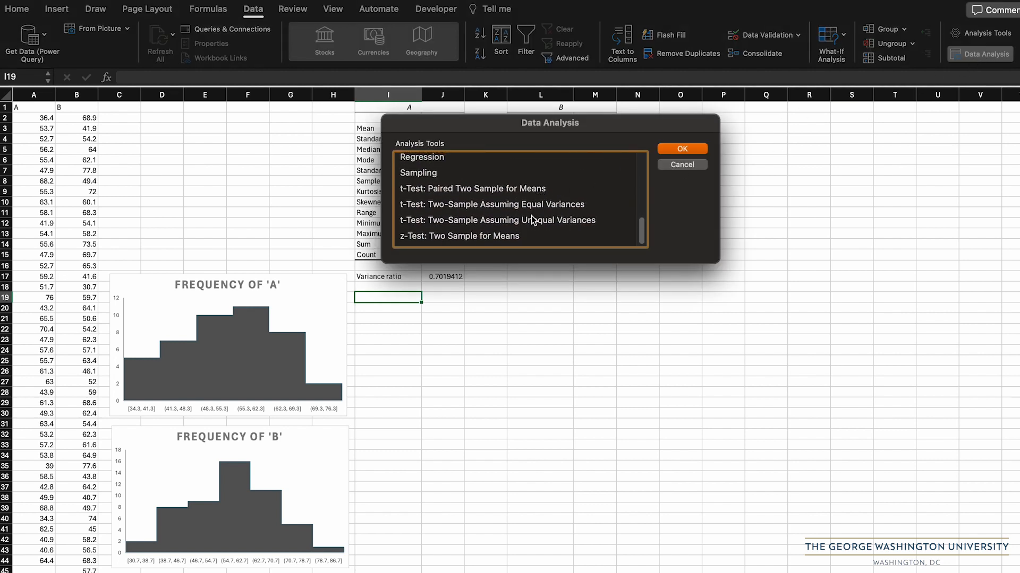
left_click(471, 205)
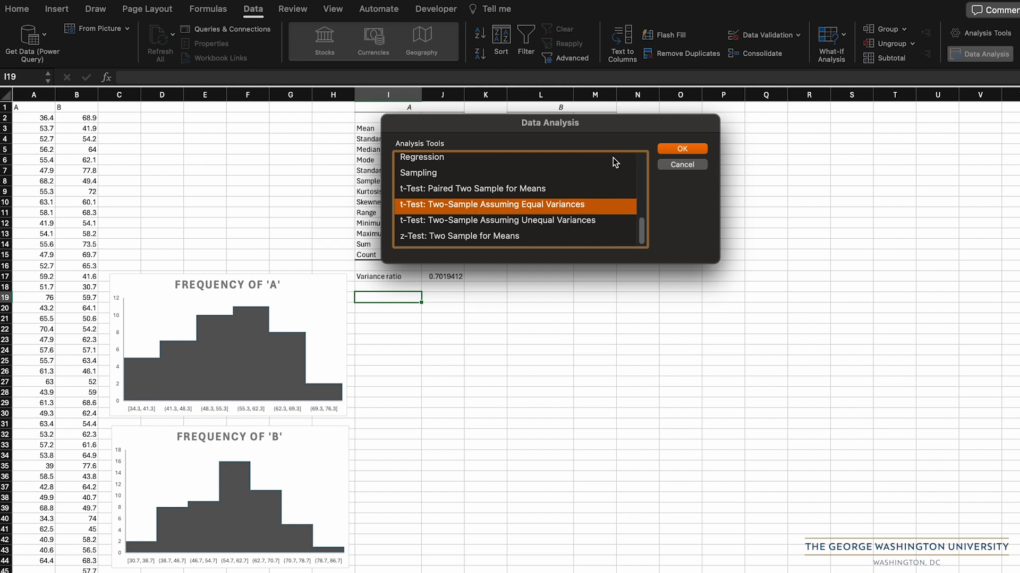
left_click(681, 149)
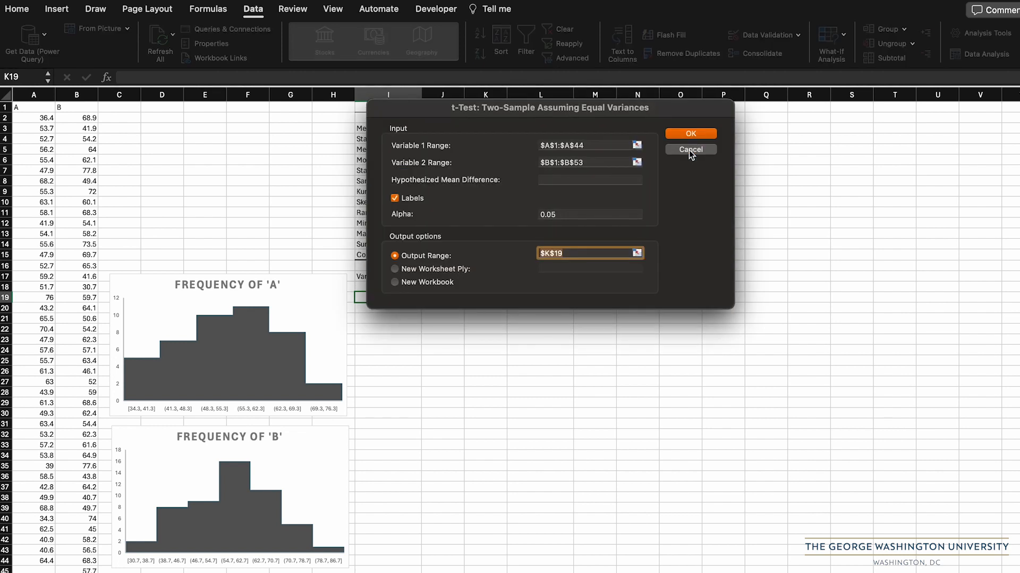
Set the t-test's Variable 1 Range to $A$1:$A$44 and its Variable 2 Range to $B$1:$B$53, including the header labels.
left_click(636, 145)
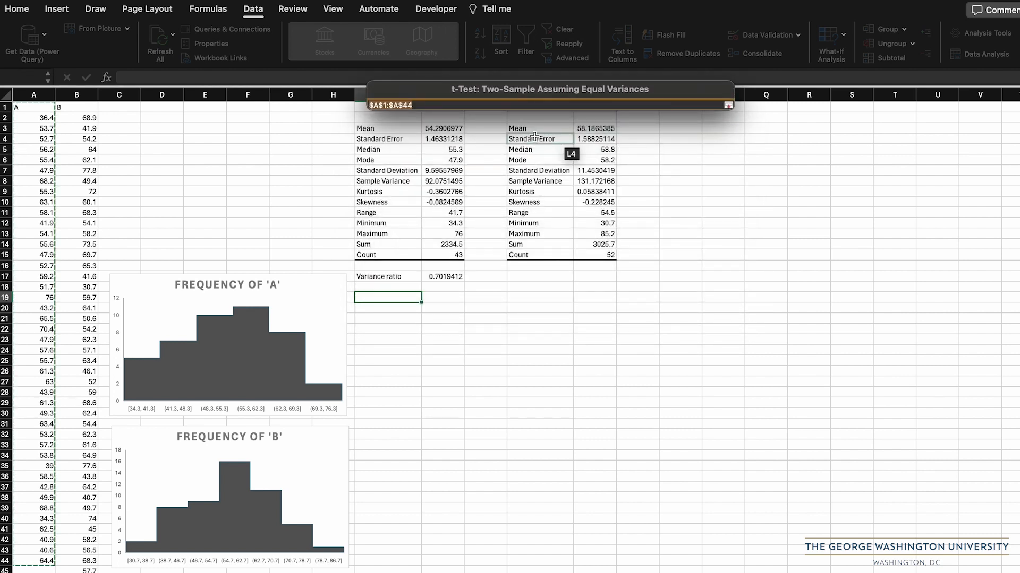
left_click(28, 108)
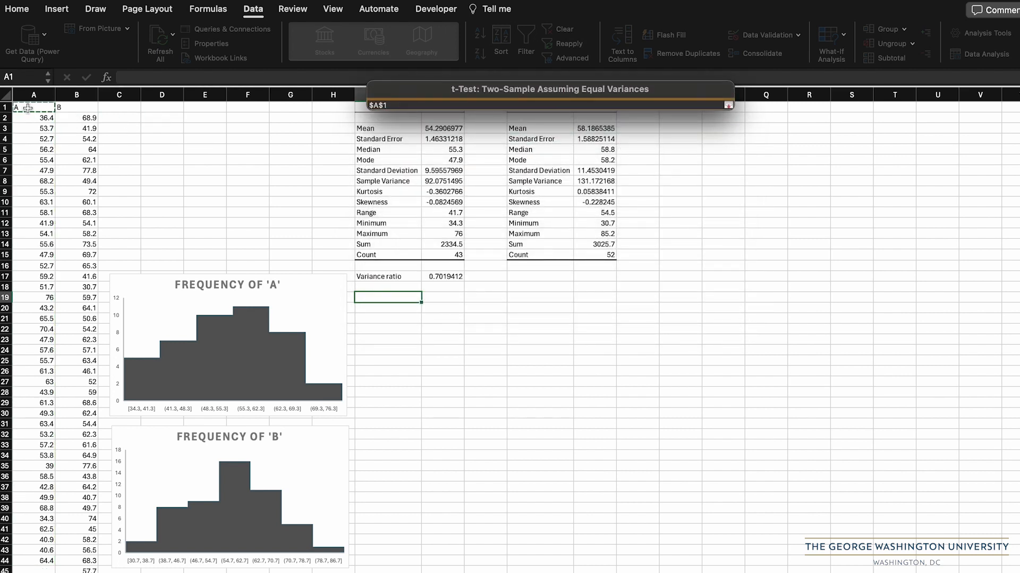
key("super+shift+Down")
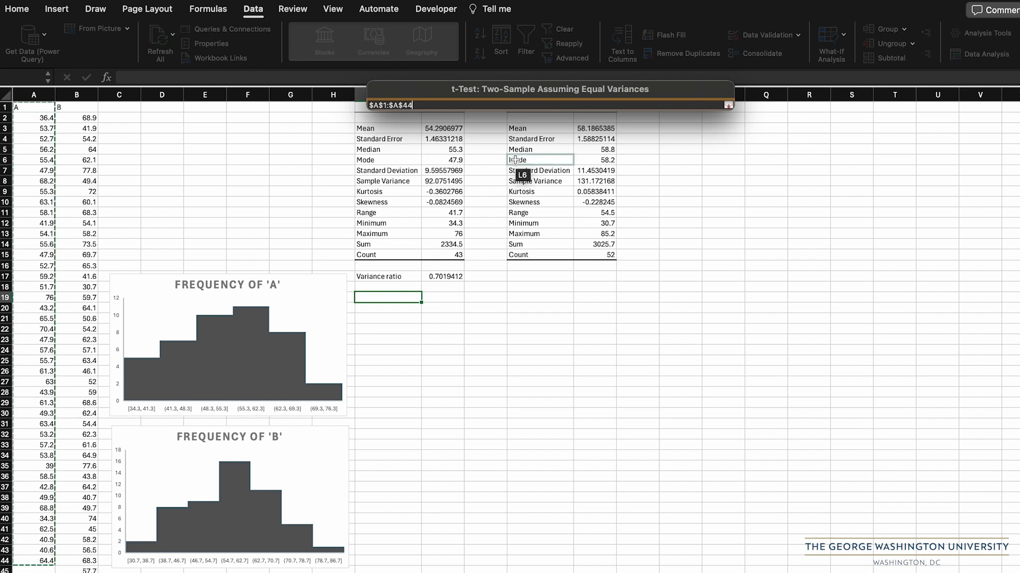
left_click(728, 105)
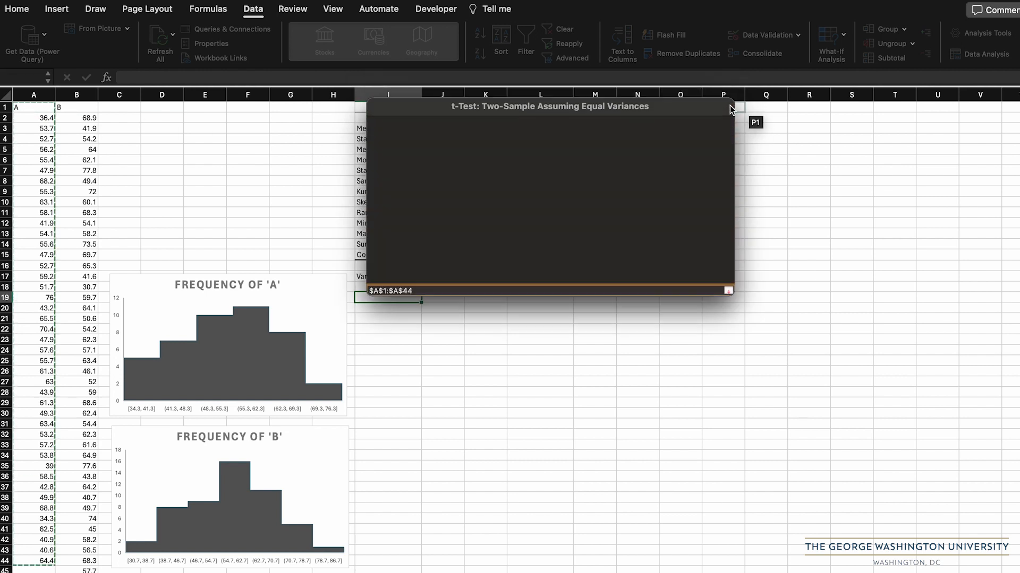
left_click(636, 162)
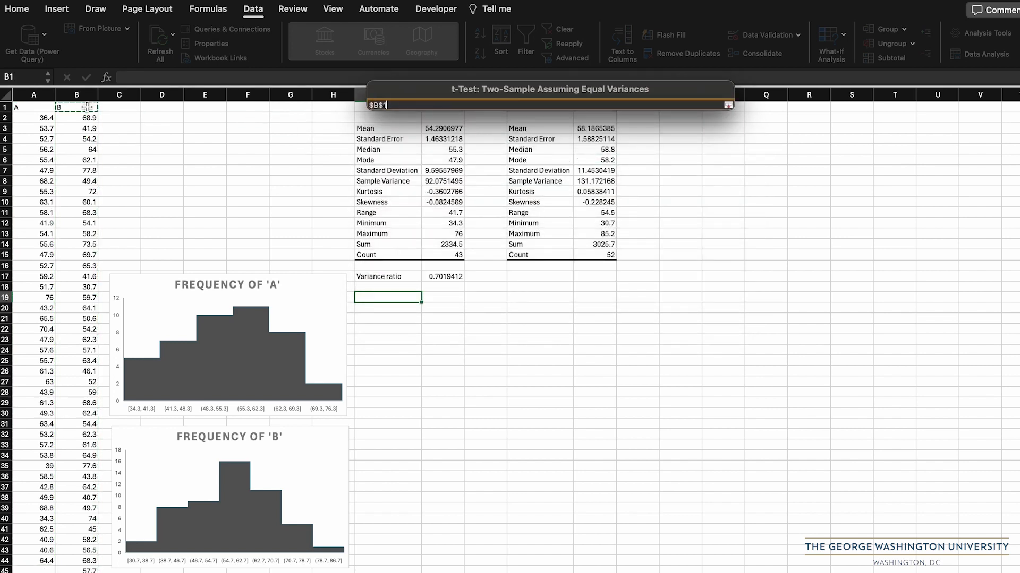
scroll(89, 110, "down", 2)
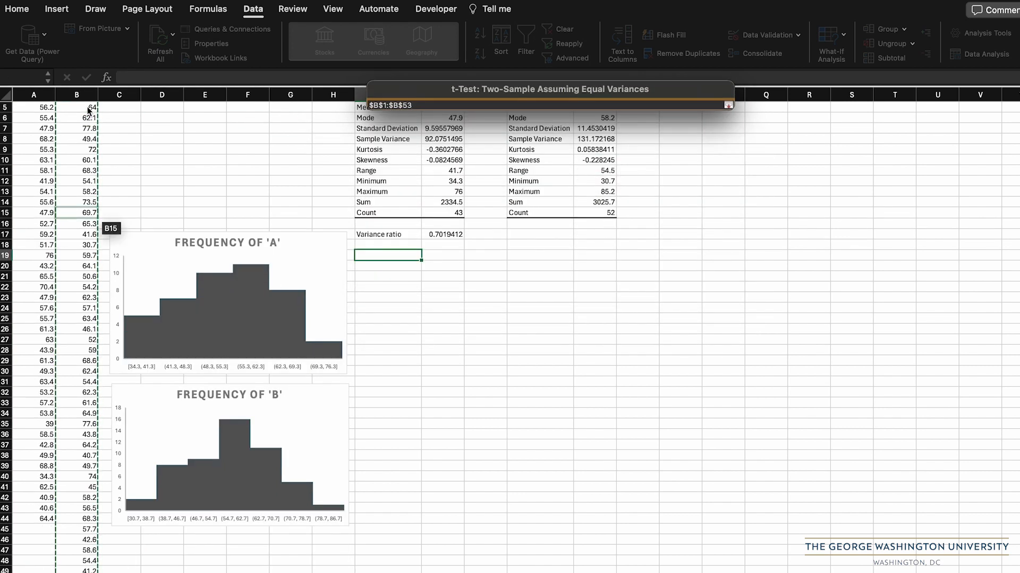
left_click(728, 106)
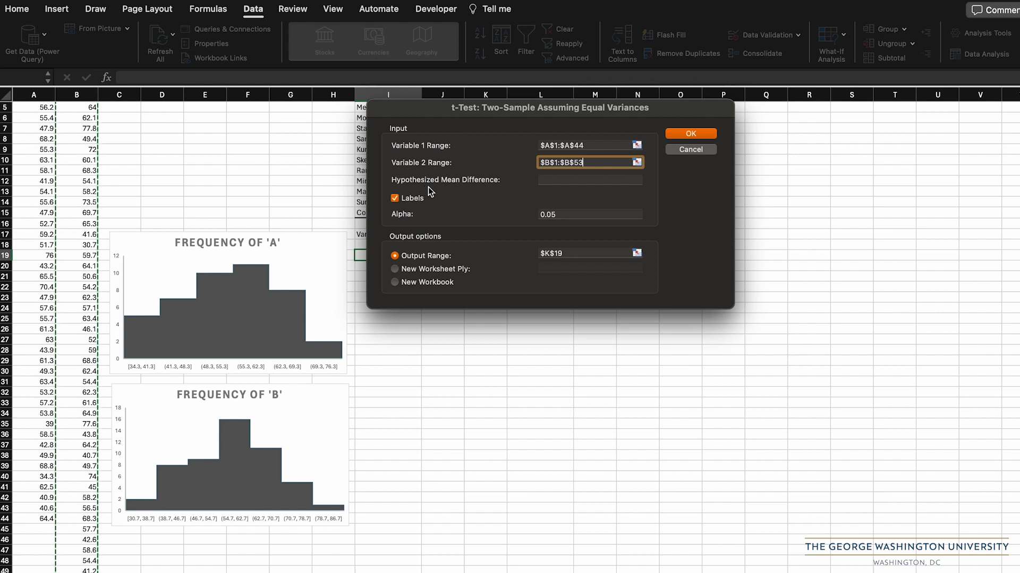
Set the hypothesized mean difference to 0 and use an alpha of 0.05 for the t-test.
left_click(553, 181)
type("0")
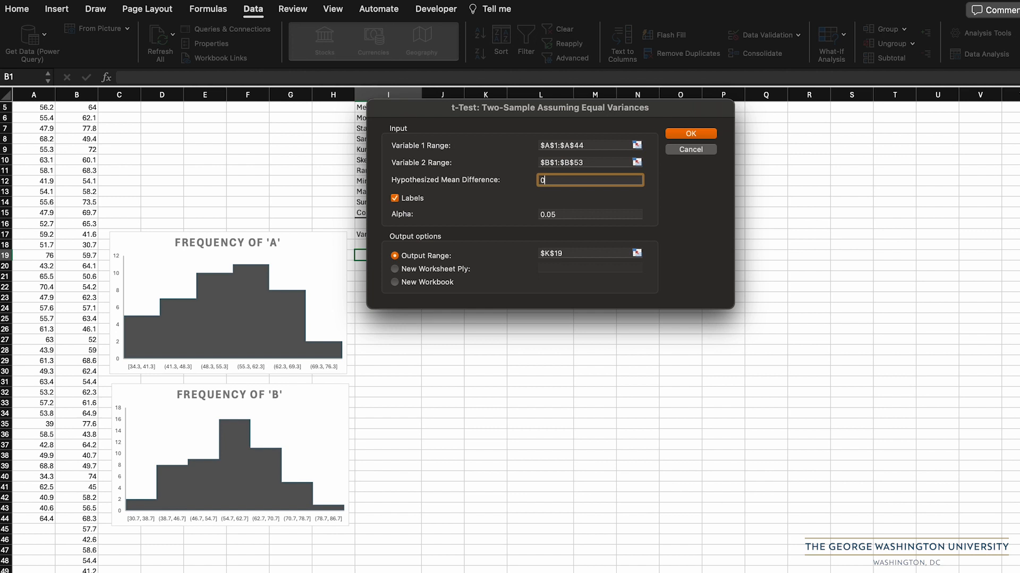
left_click(566, 215)
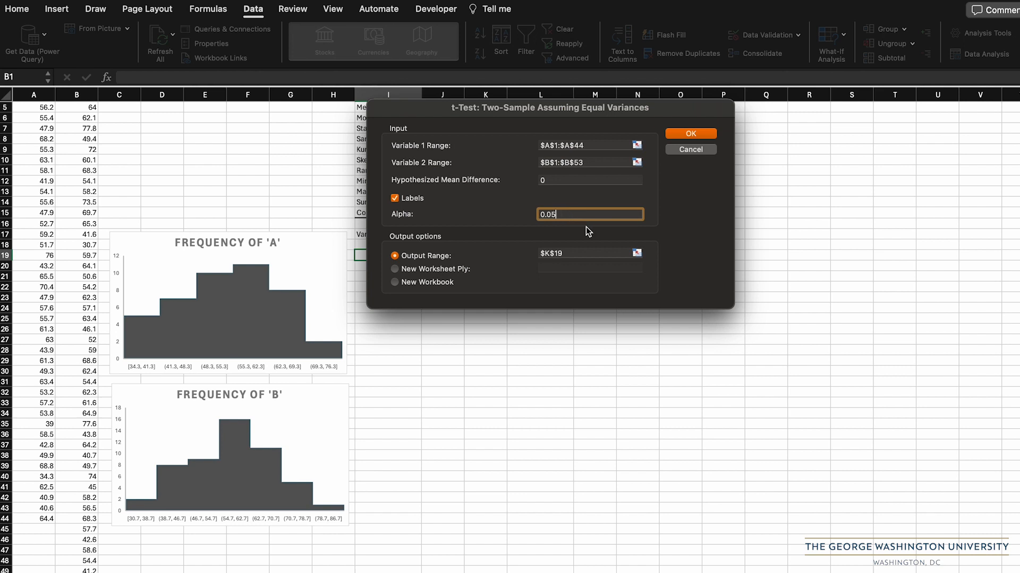
Set the output range to $I$19 and generate the t-test results table.
left_click(640, 253)
left_click(375, 254)
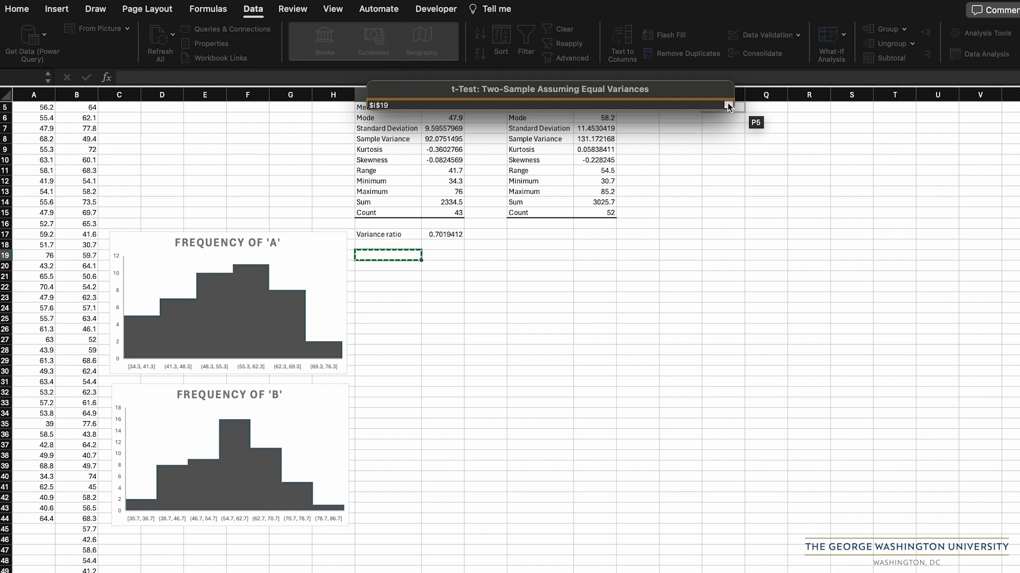
left_click(727, 105)
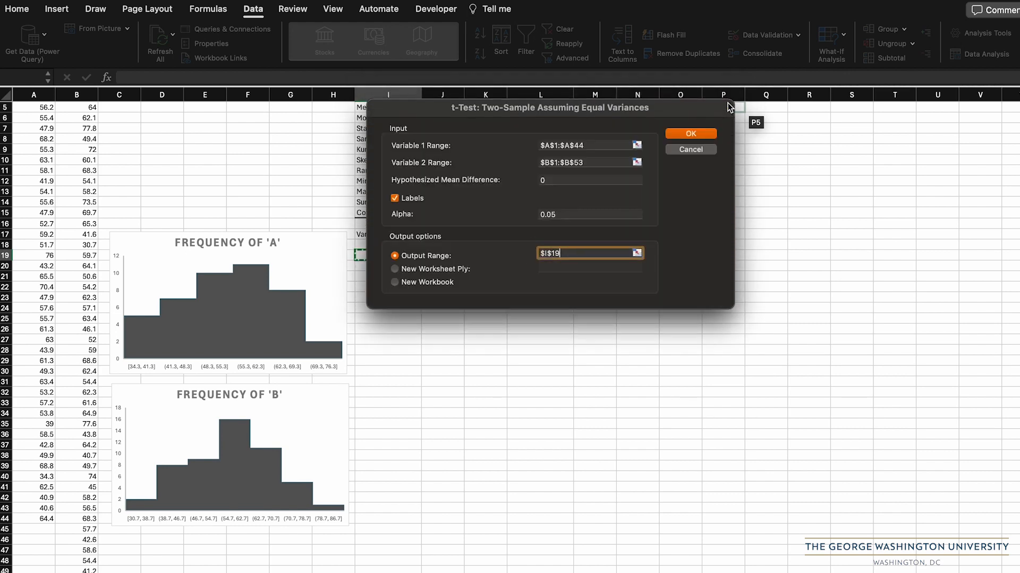
left_click(685, 132)
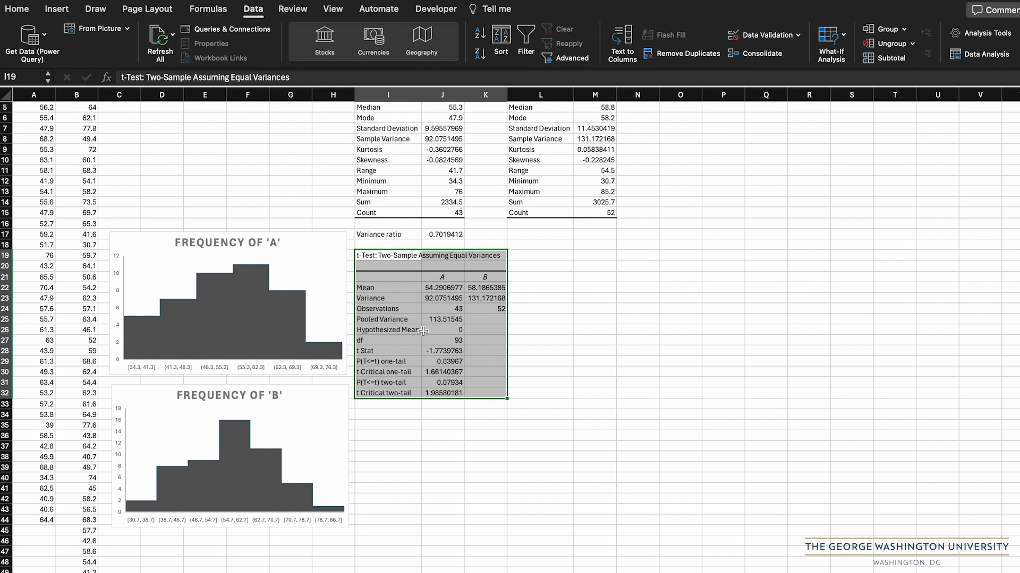
left_click(531, 318)
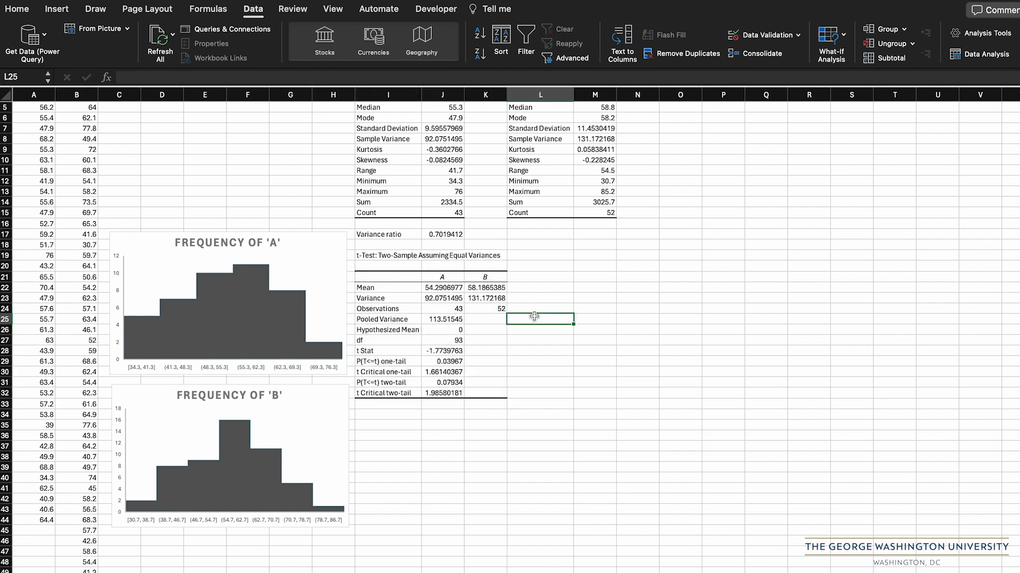
Review the t-test table from the group means and observations down to the degrees of freedom, t Stat and one-tail p-value.
left_click(387, 291)
key("Right")
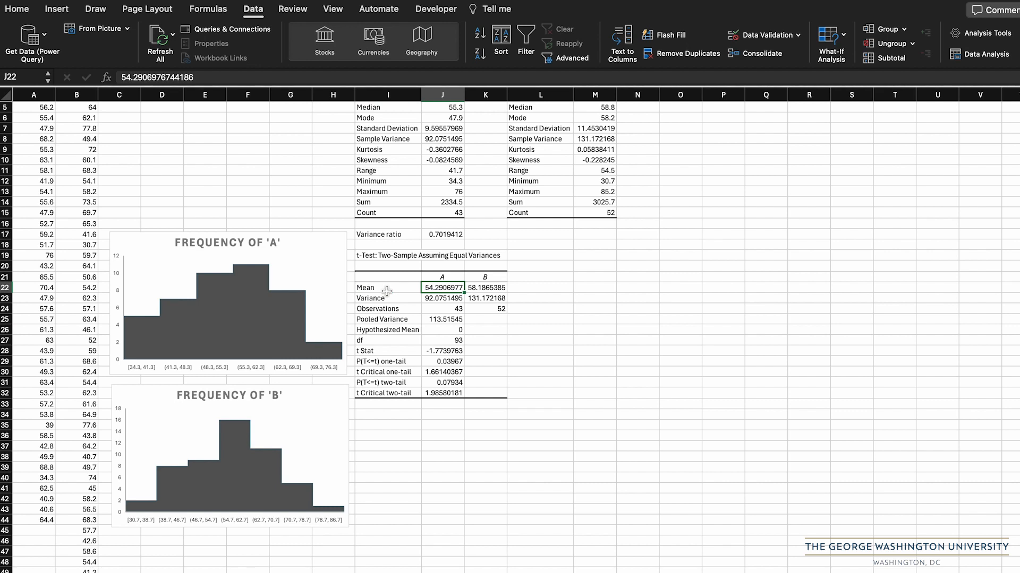
key("Right")
key("Down")
key("Down")
key("Down")
key("Down")
key("Down")
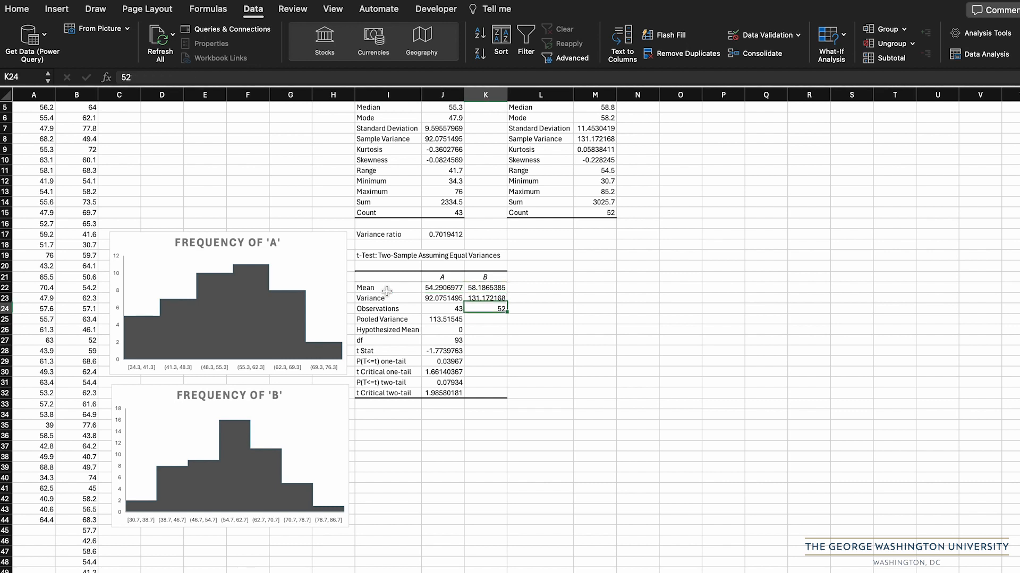
key("Left")
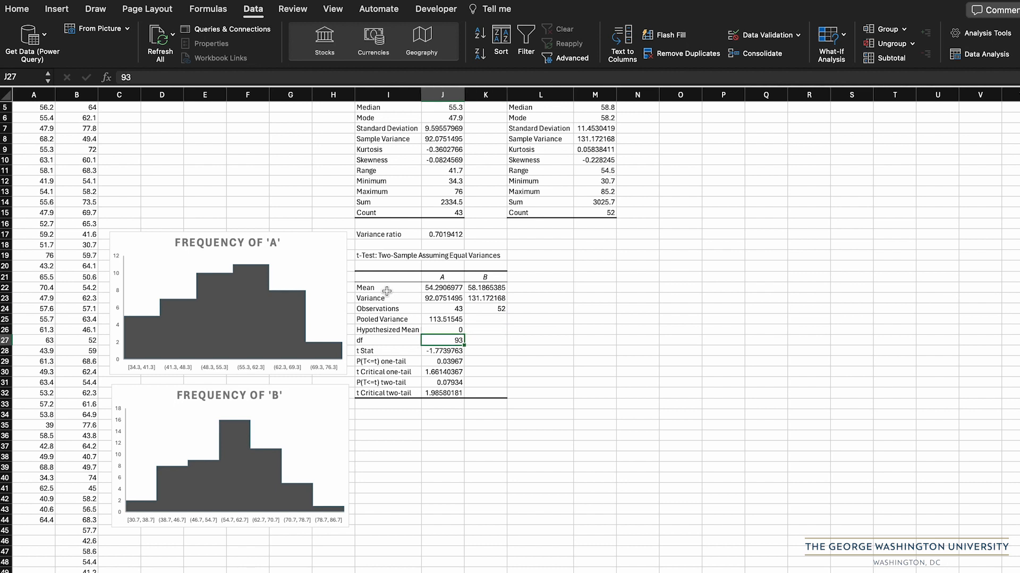
key("Down")
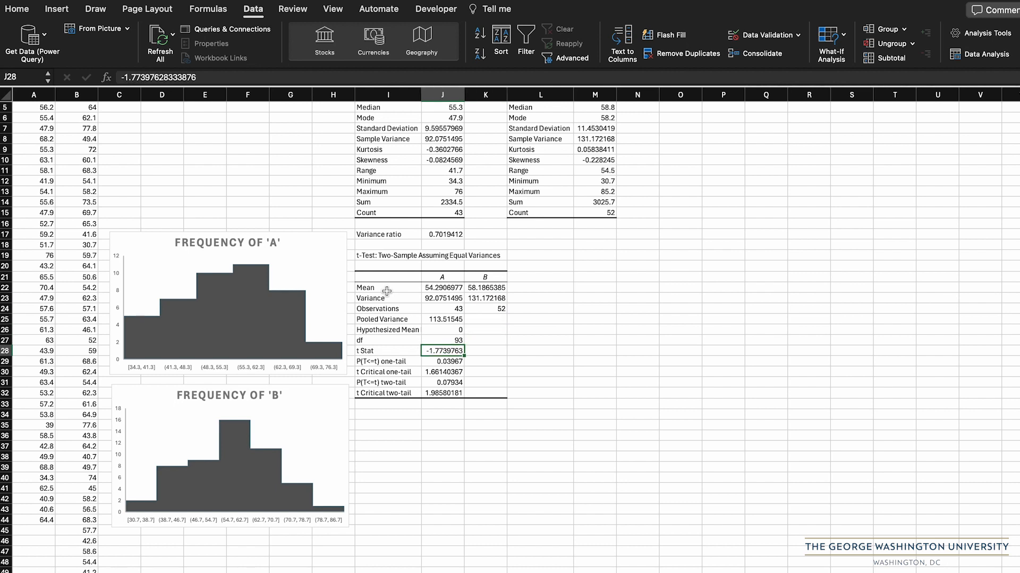
key("Down")
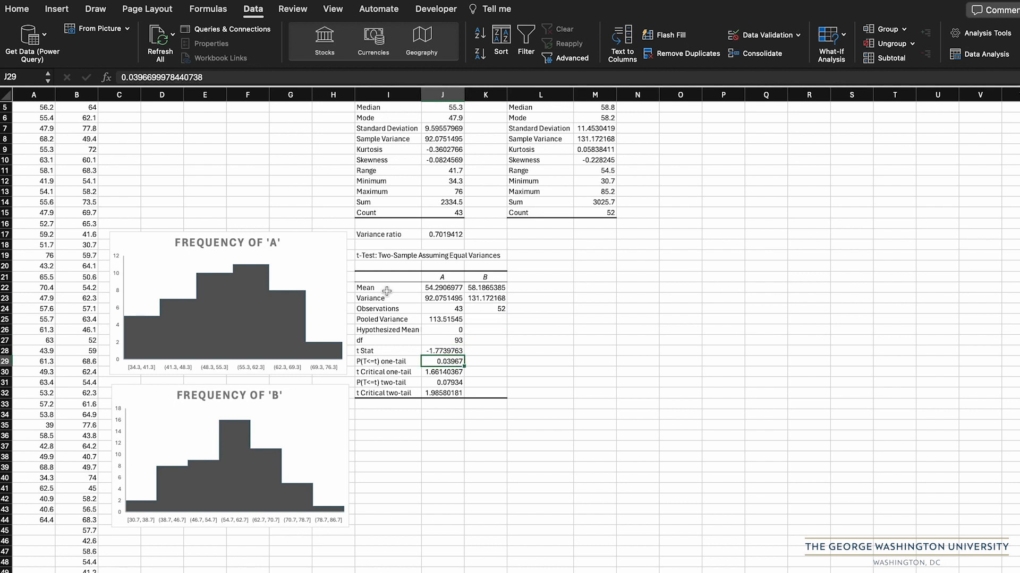
Examine the one-tail and two-tail rows of the t-test table, reading the two-tail p-value and critical t value.
key("Down")
key("Down")
key("Left")
key("Up")
key("Up")
key("Down")
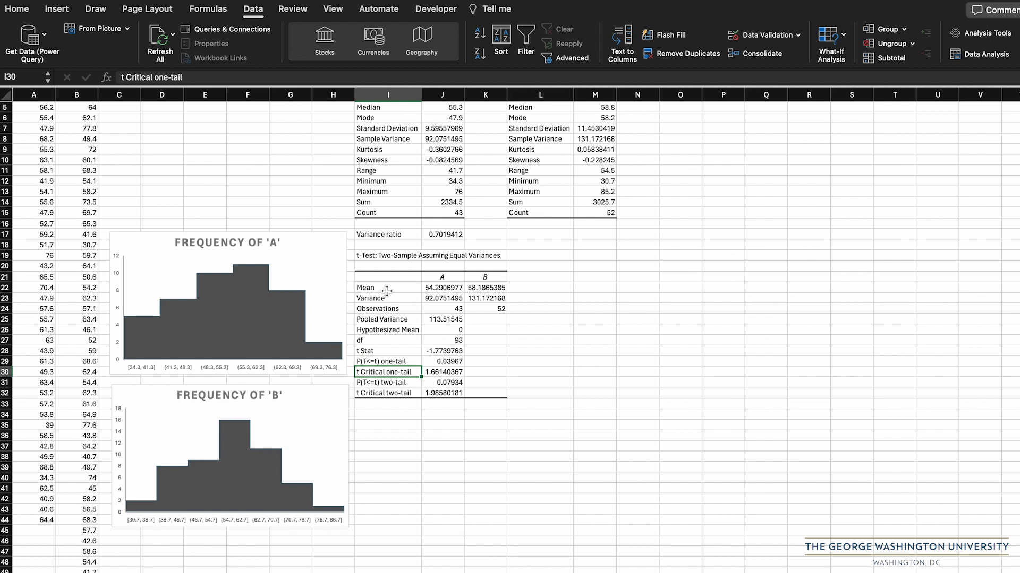
key("Down")
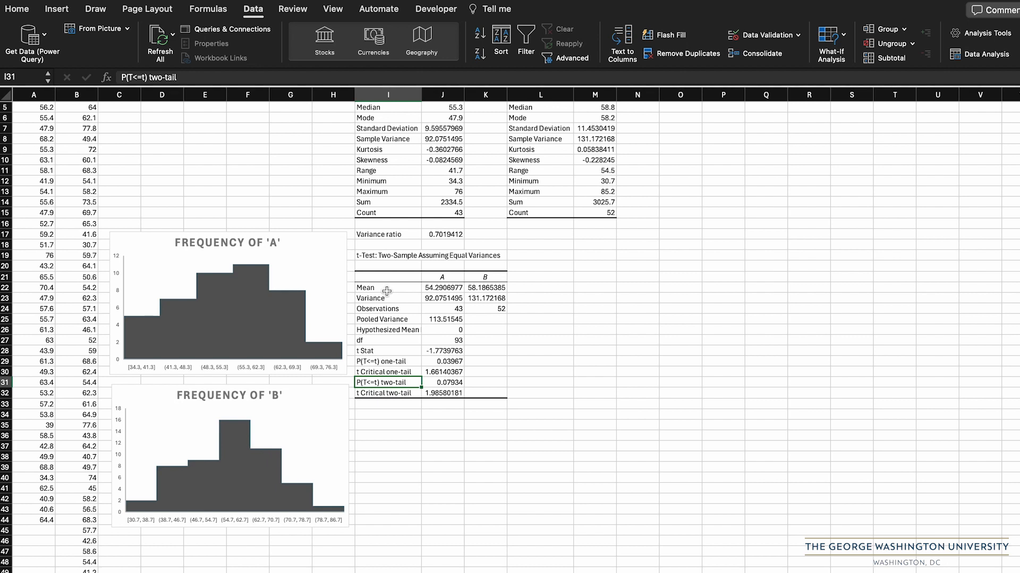
key("Right")
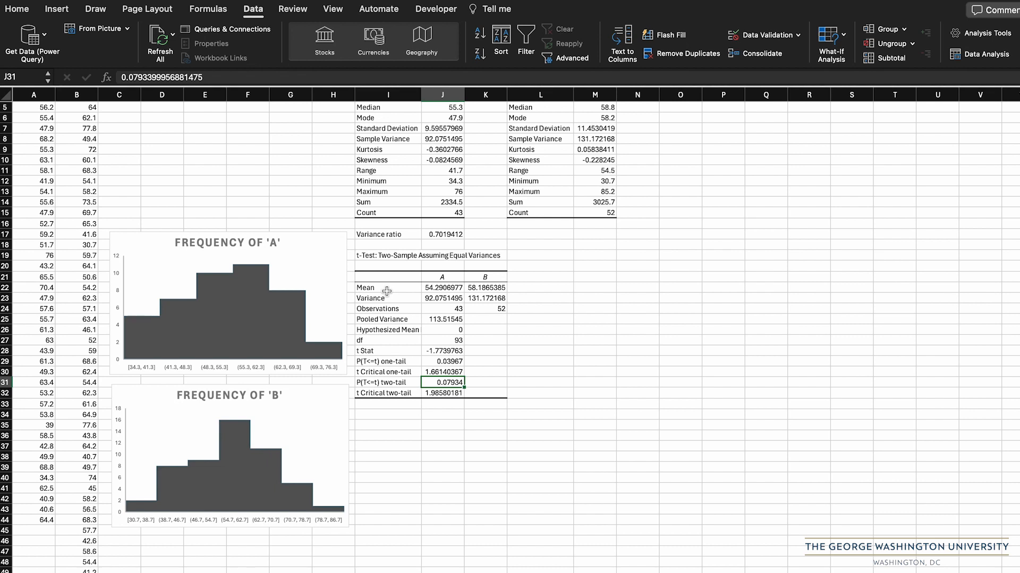
key("Down")
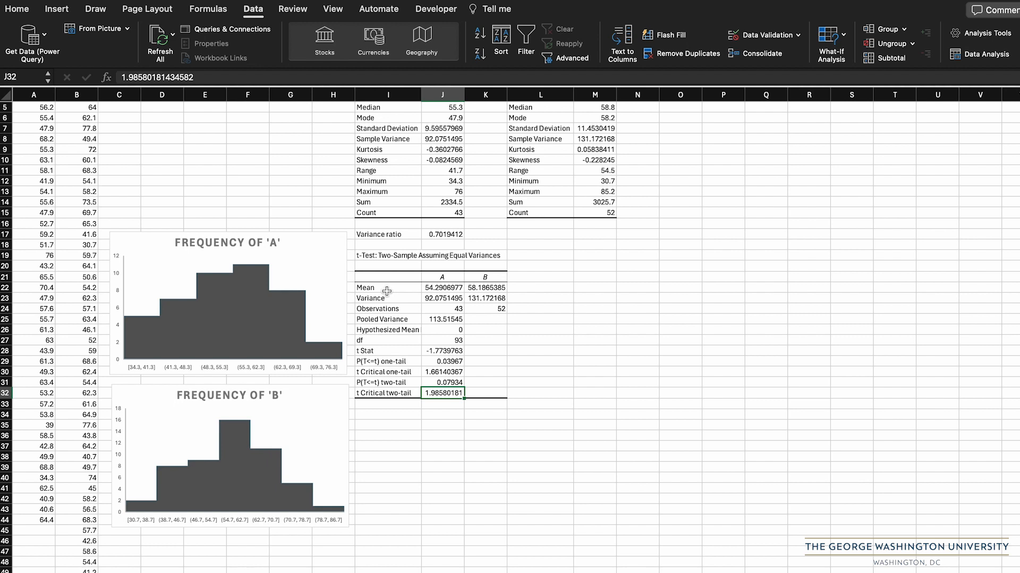
Compare the t Stat in J28 with the two-tail critical value in J32, and check the two-tail p-value in J31.
key("Up")
key("Up")
key("Up")
key("Up")
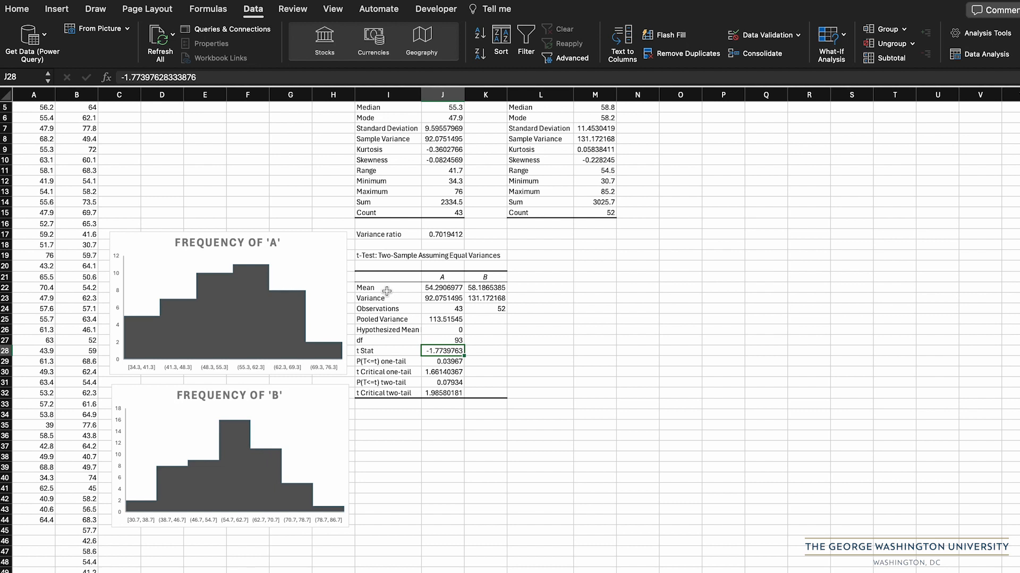
key("Down")
key("Down")
key("Down")
key("Down")
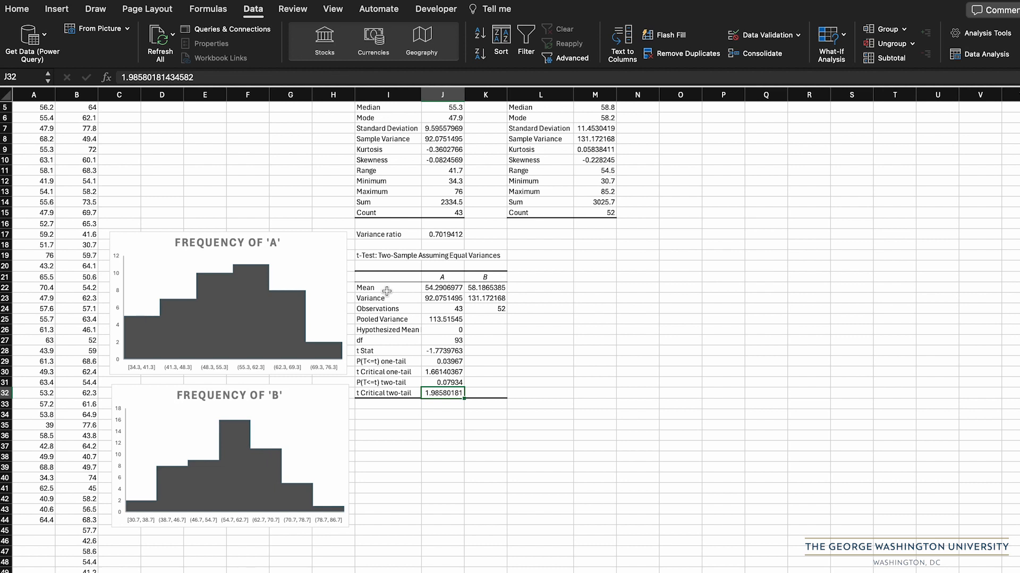
key("Up")
key("Up")
key("Up")
key("Up")
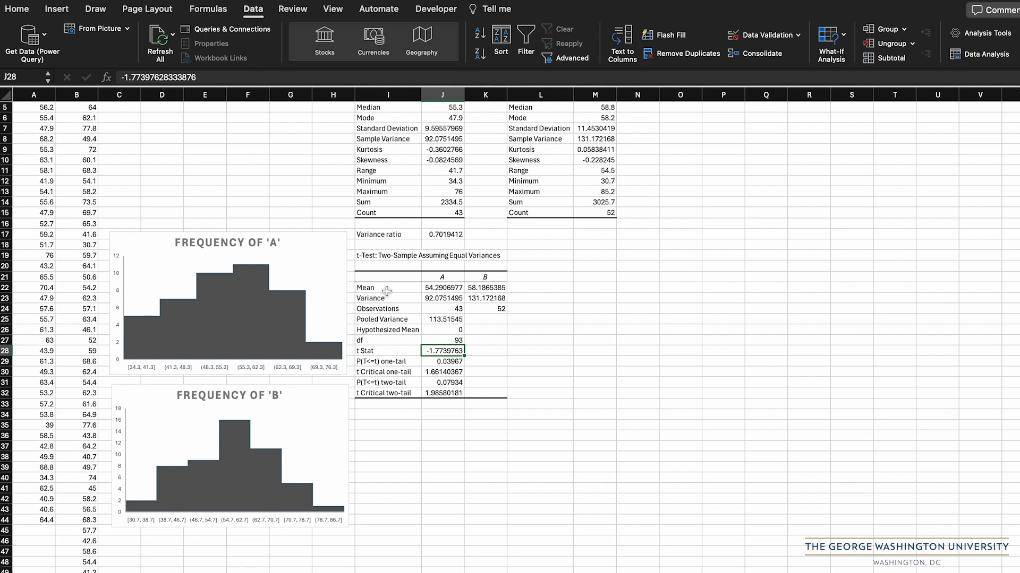
key("Down")
key("Down")
key("Down")
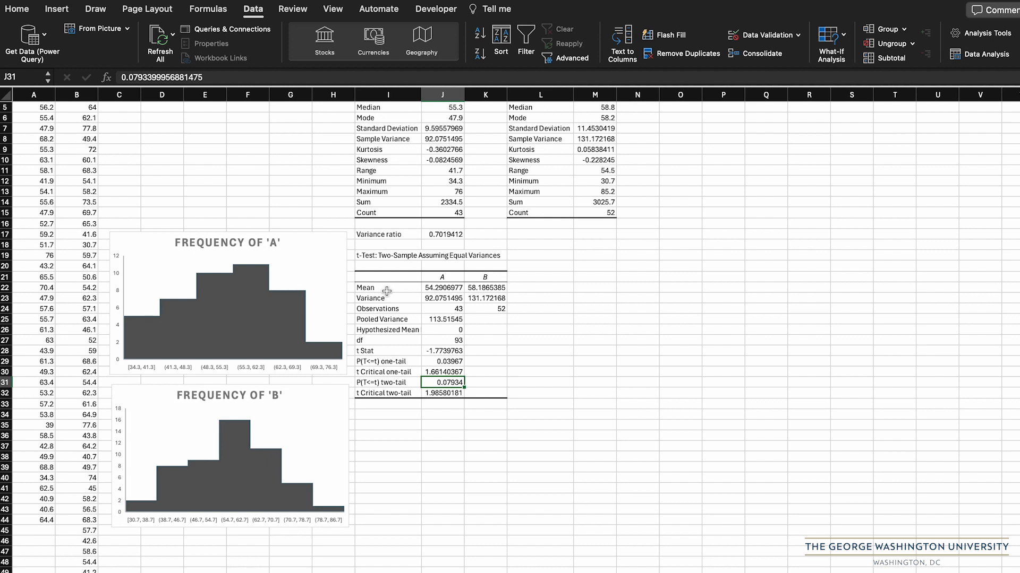